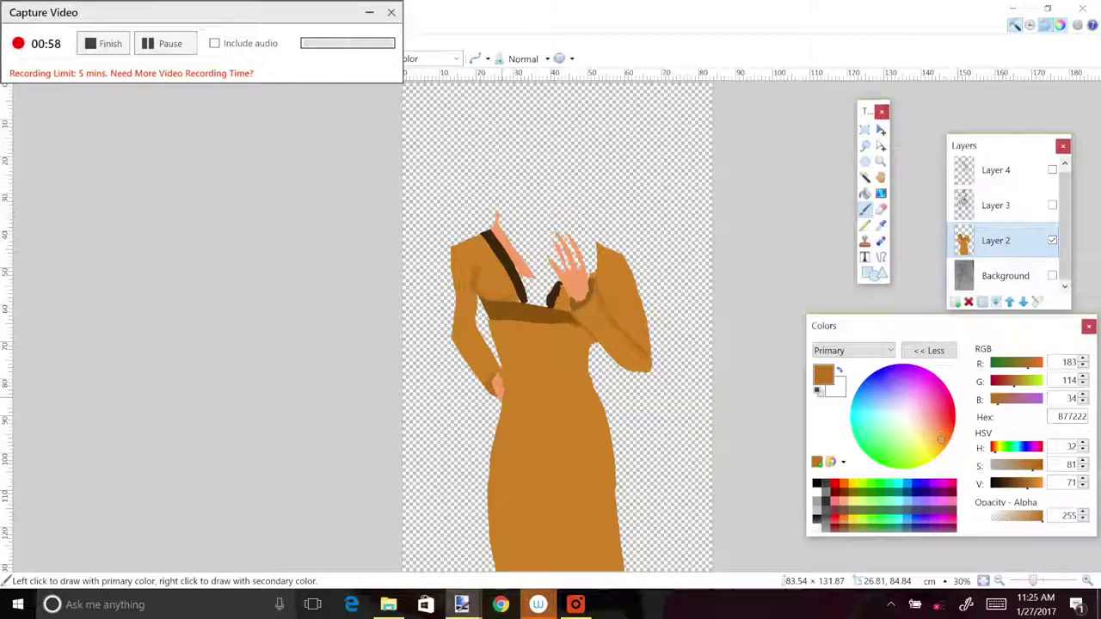
Sample the dark brown 3F270B of the collar trim and touch up the trim on Layer 2 with the Paintbrush.
key("k")
left_click(532, 285)
key("b")
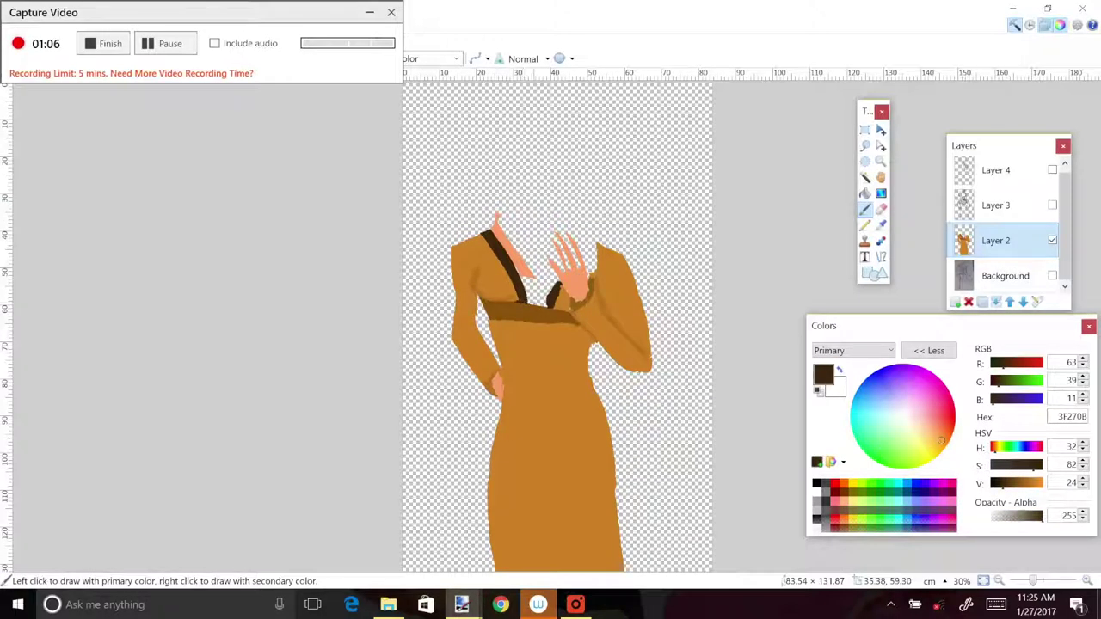
Add a new layer directly above the Background layer.
left_click(1006, 277)
left_click(955, 302)
left_click(575, 605)
left_click(575, 605)
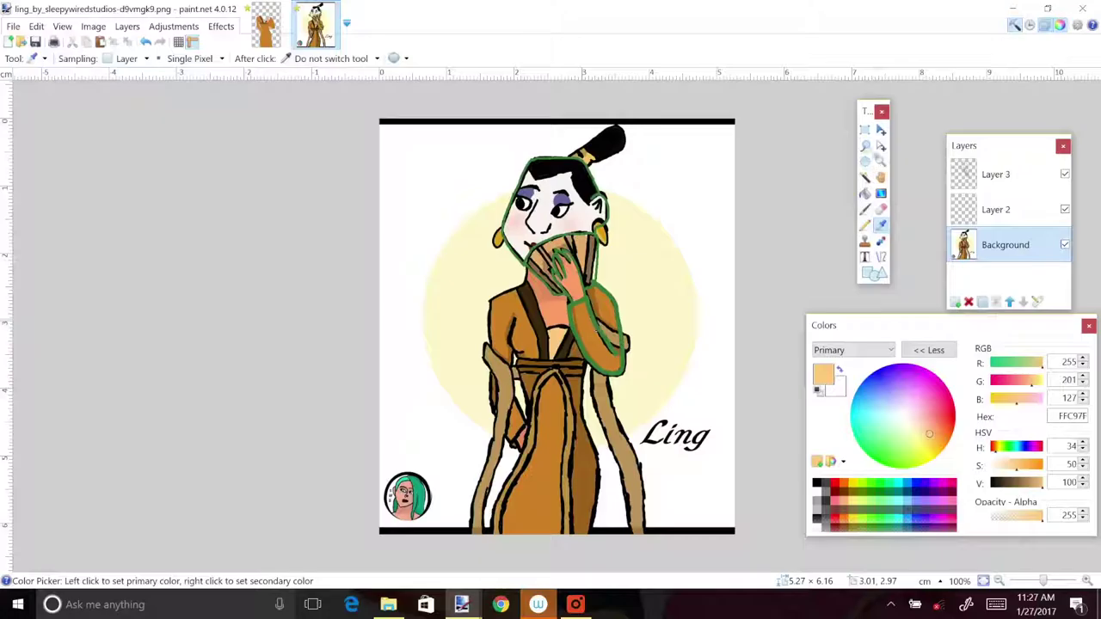
Lasso the open neckline area in lingremake.pdn and fill it with light orange FFC97F on the layer beneath the dress.
left_click(865, 146)
left_click(267, 24)
left_click_drag(561, 287, 526, 280)
left_click(866, 193)
left_click(544, 293)
left_click(127, 41)
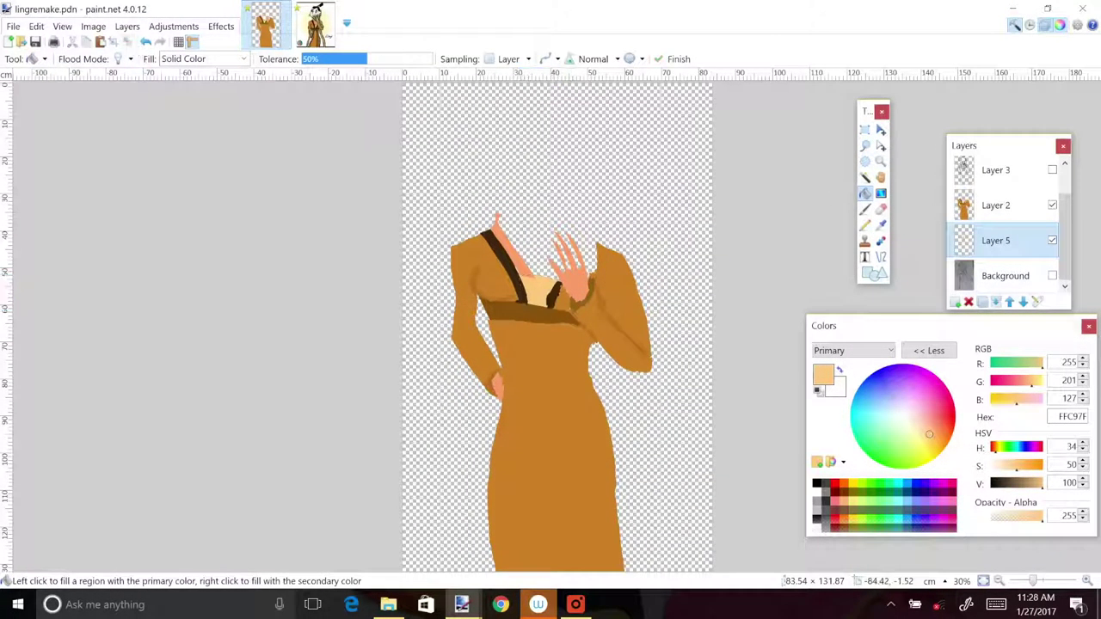
Touch up the skin at the neckline on Layer 2 using the sampled skin colour FC9D67.
key("e")
key("alt+Page_Up")
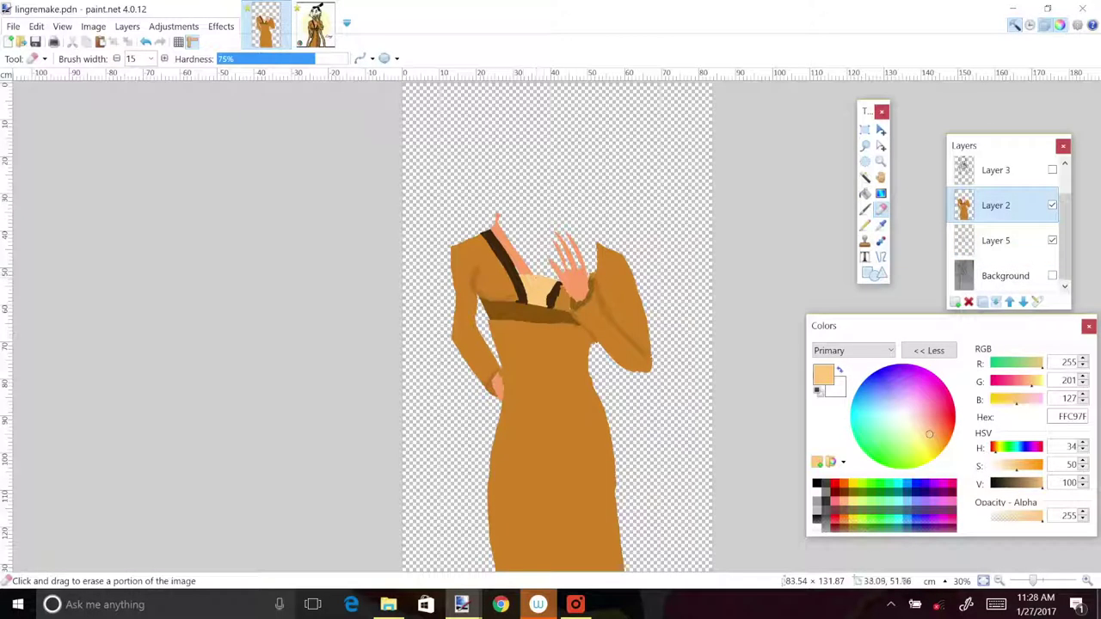
left_click(881, 226)
left_click(520, 273)
left_click(865, 194)
left_click(865, 210)
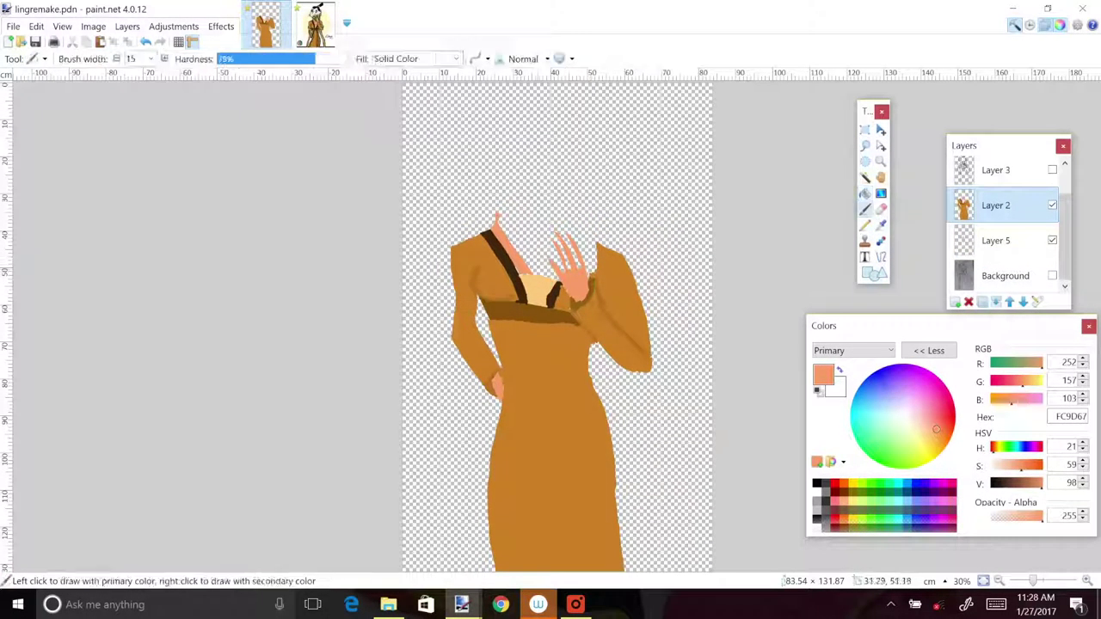
Show the Layer 3 line art and clean up the colour edges on Layer 5 with the Eraser.
left_click(1053, 170)
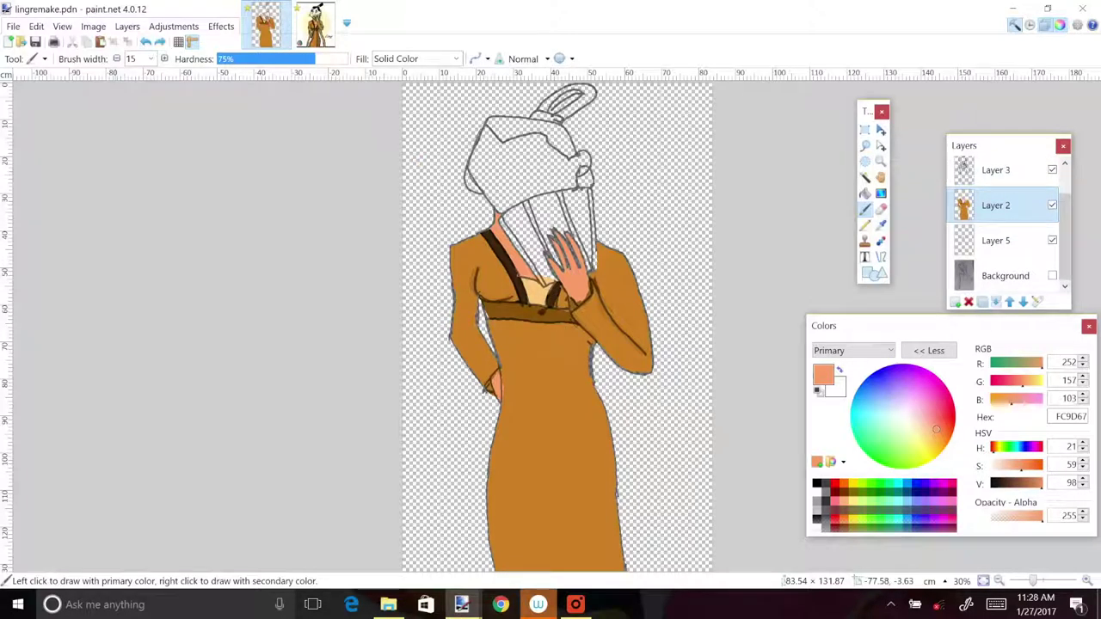
left_click(881, 208)
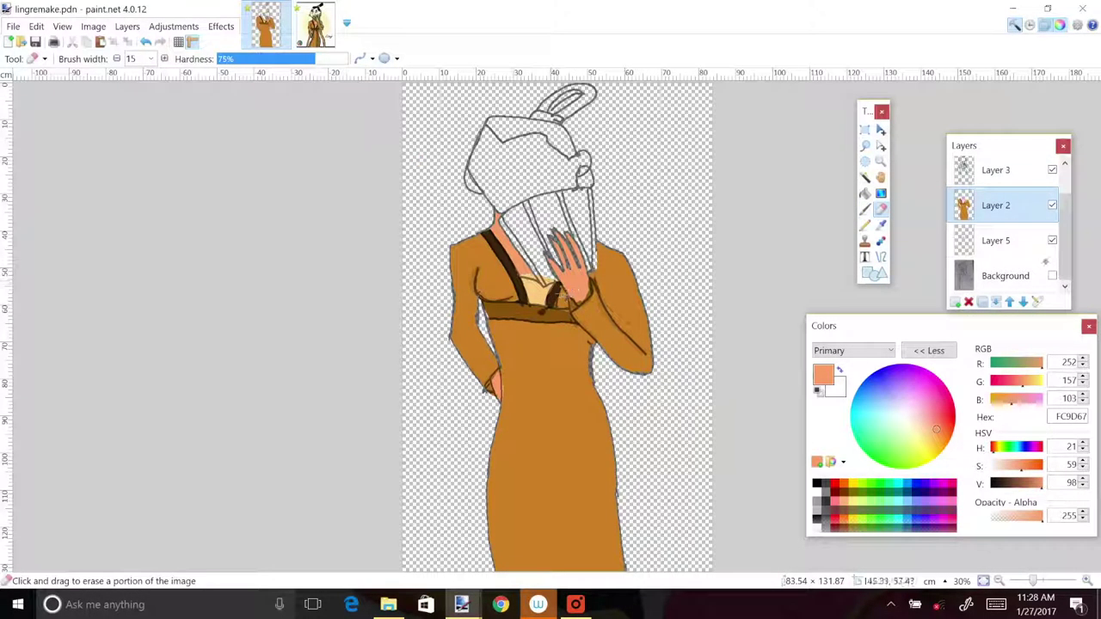
left_click(996, 240)
middle_click(1016, 481)
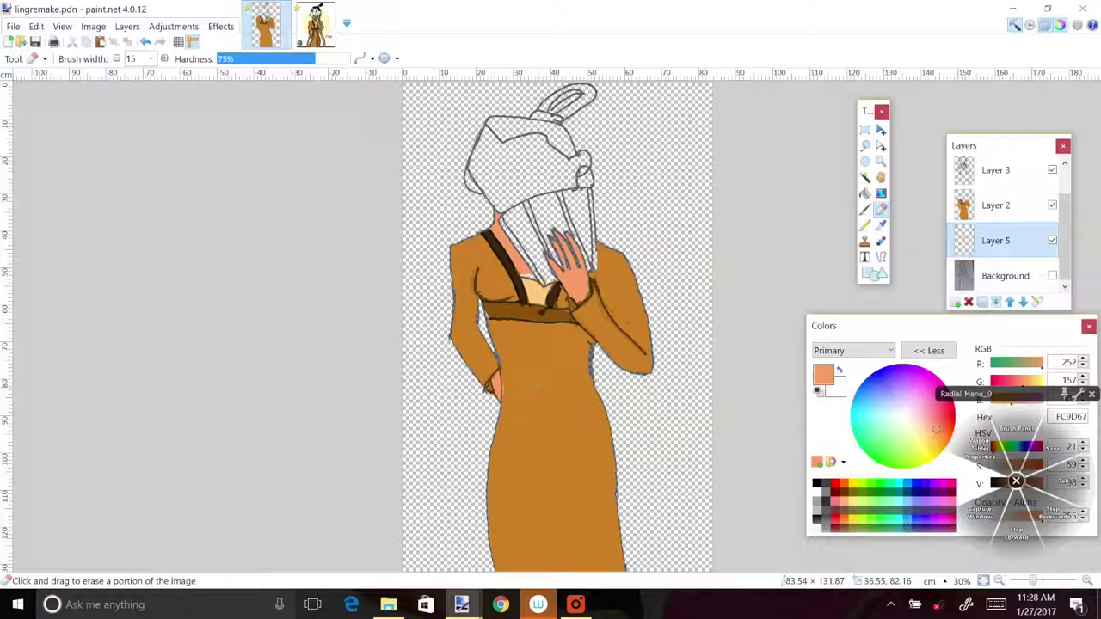
Retouch the dress edges on Layer 2 with the sampled orange CD8026 and erase the stray paint.
left_click(996, 205)
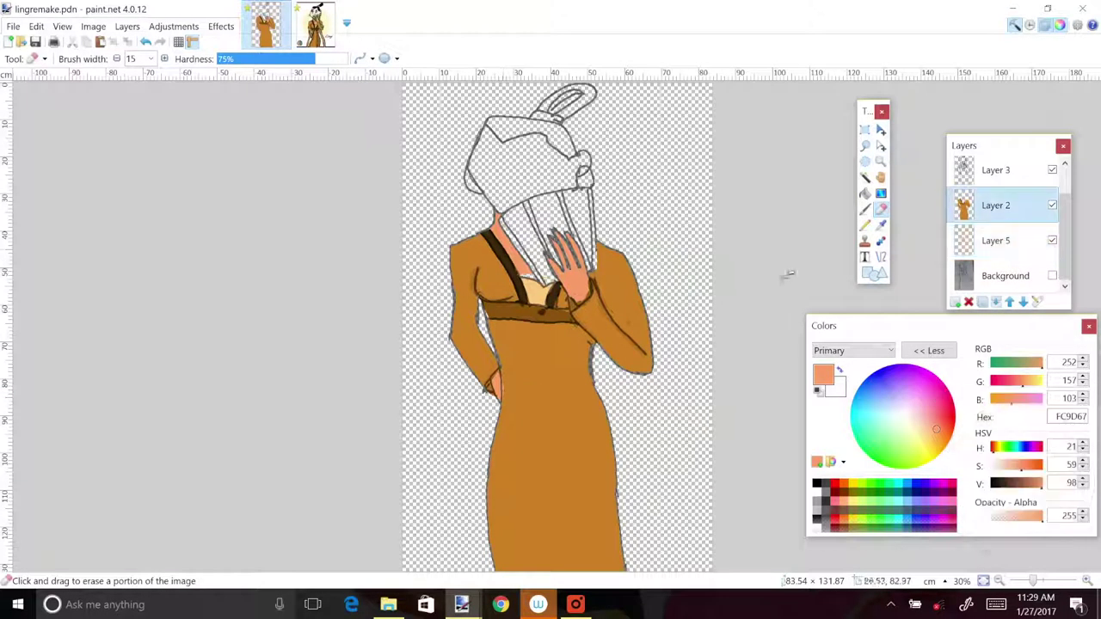
left_click(881, 225)
left_click(509, 394)
left_click(866, 210)
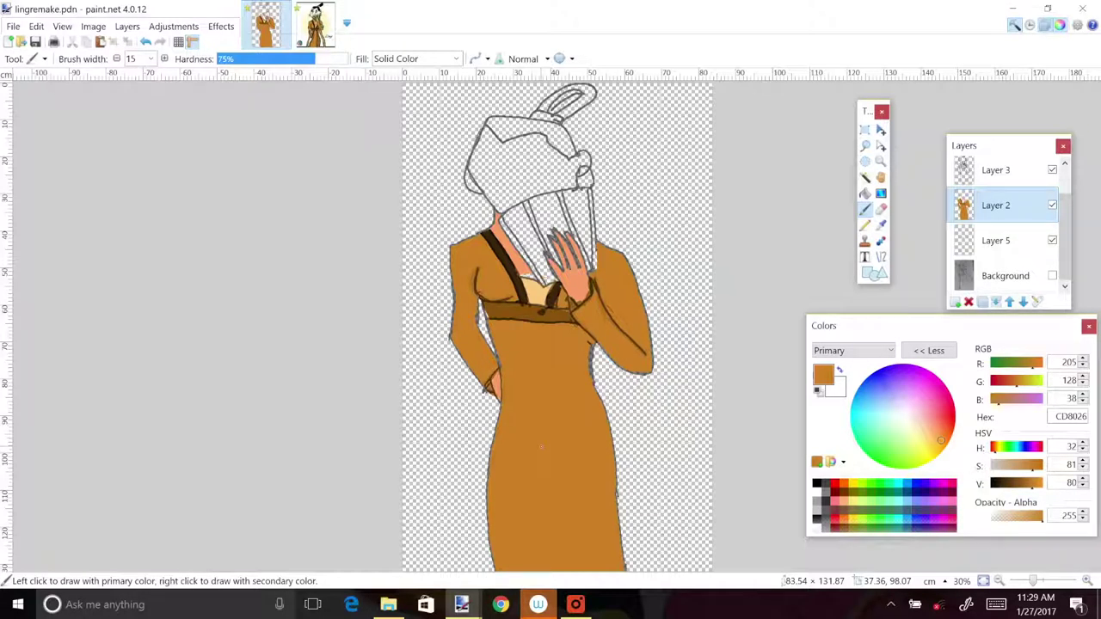
left_click(881, 209)
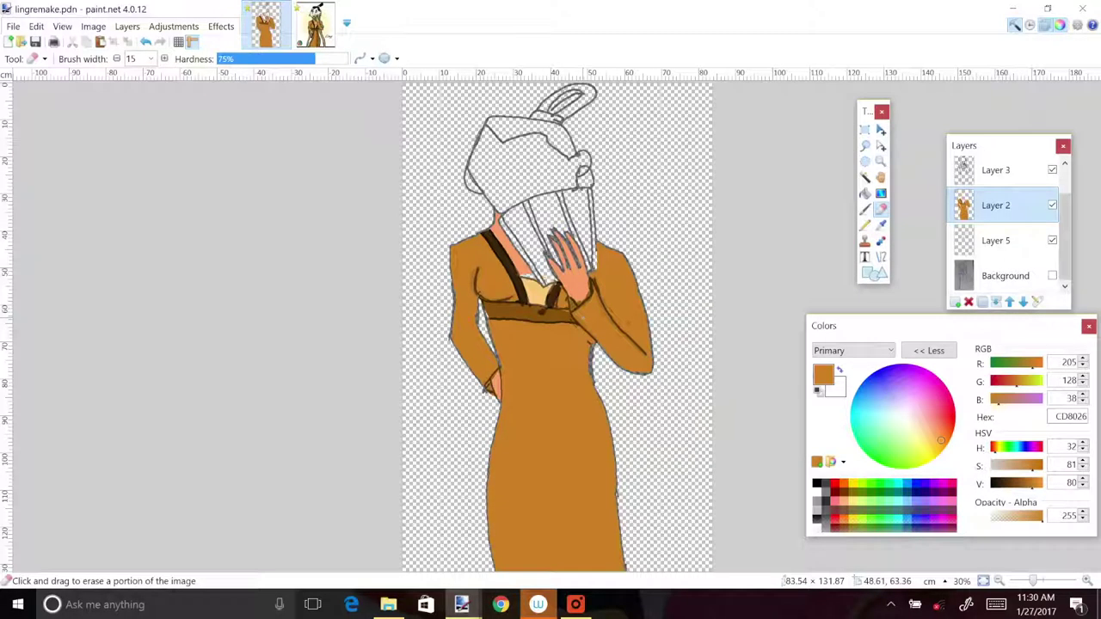
Select the fan panels on the Layer 3 line art with the Magic Wand.
left_click(996, 241)
key("k")
left_click(1003, 178)
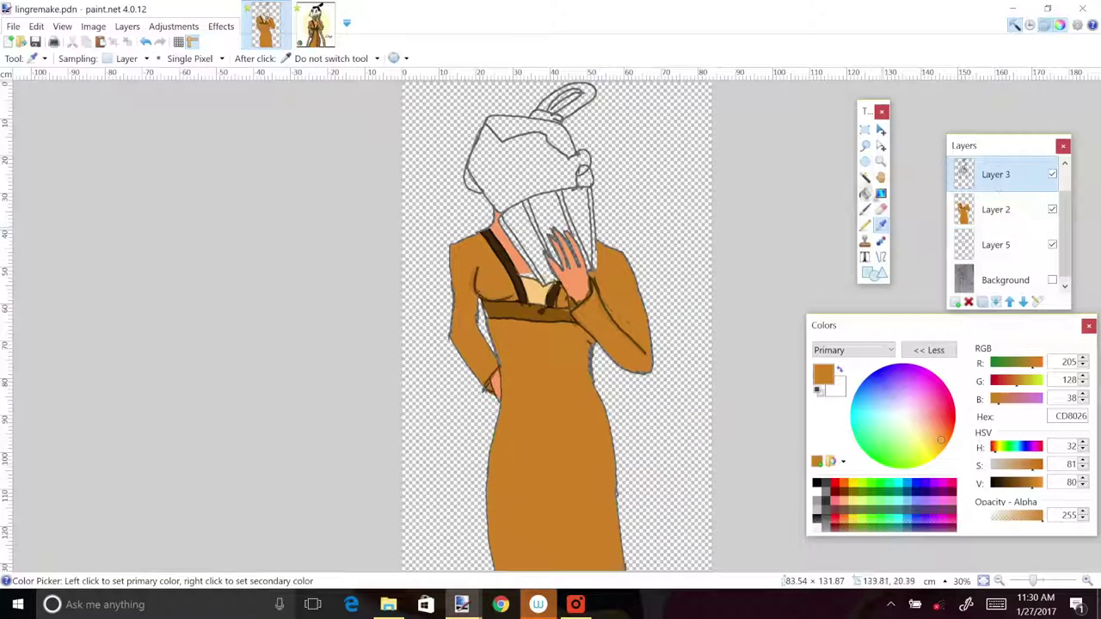
left_click(866, 179)
left_click(581, 227)
left_click(548, 215)
left_click(534, 221)
left_click(543, 231)
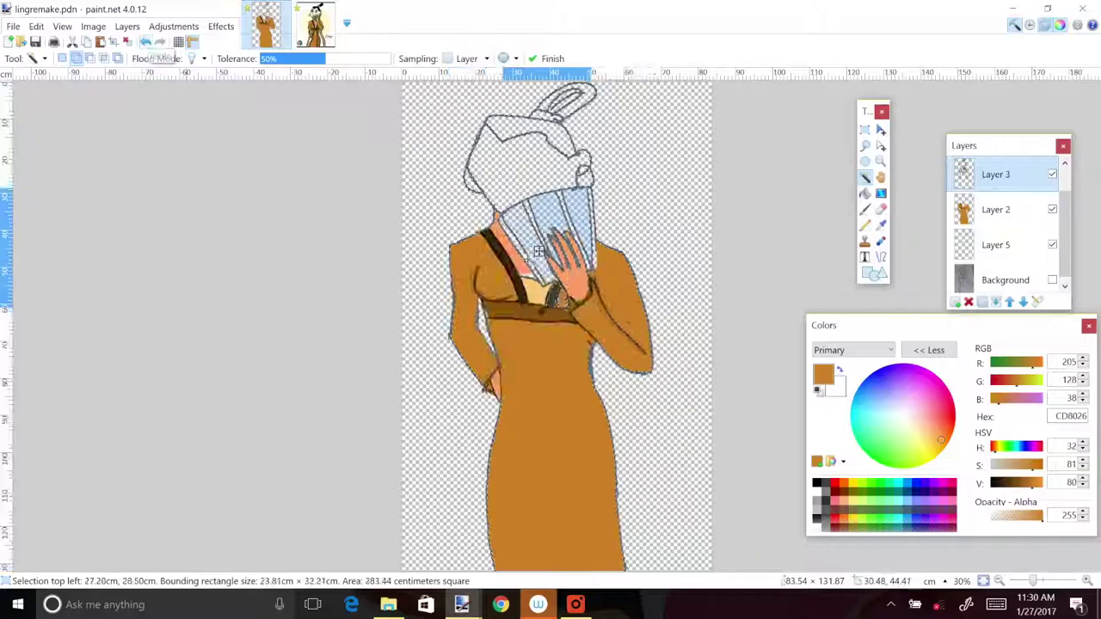
left_click(616, 312, "ctrl")
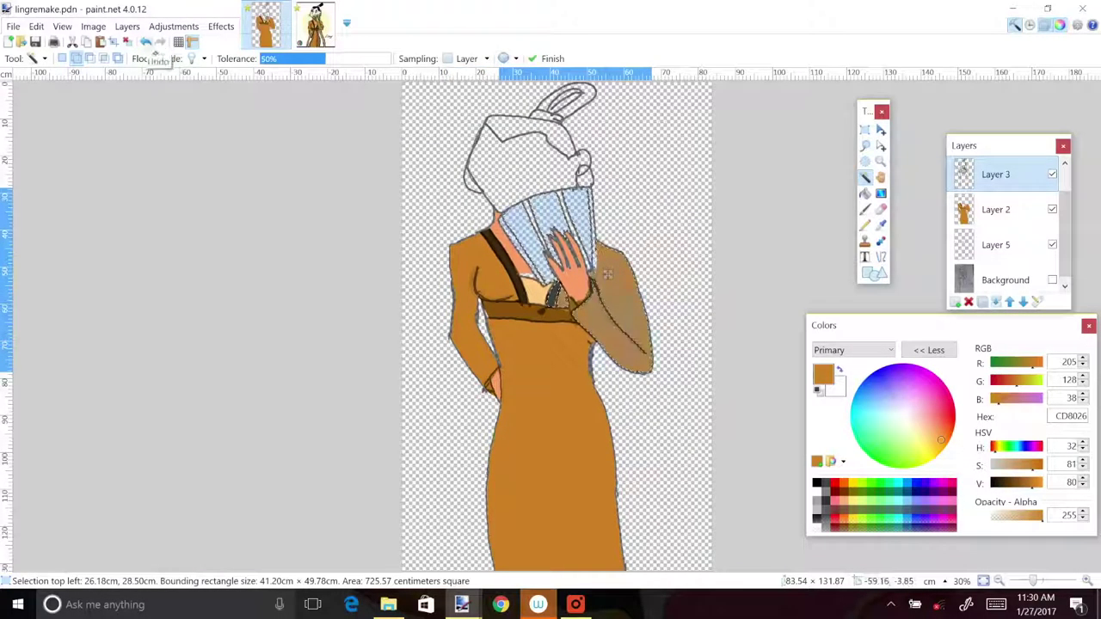
left_click(148, 43)
left_click(148, 43)
key("ctrl+d")
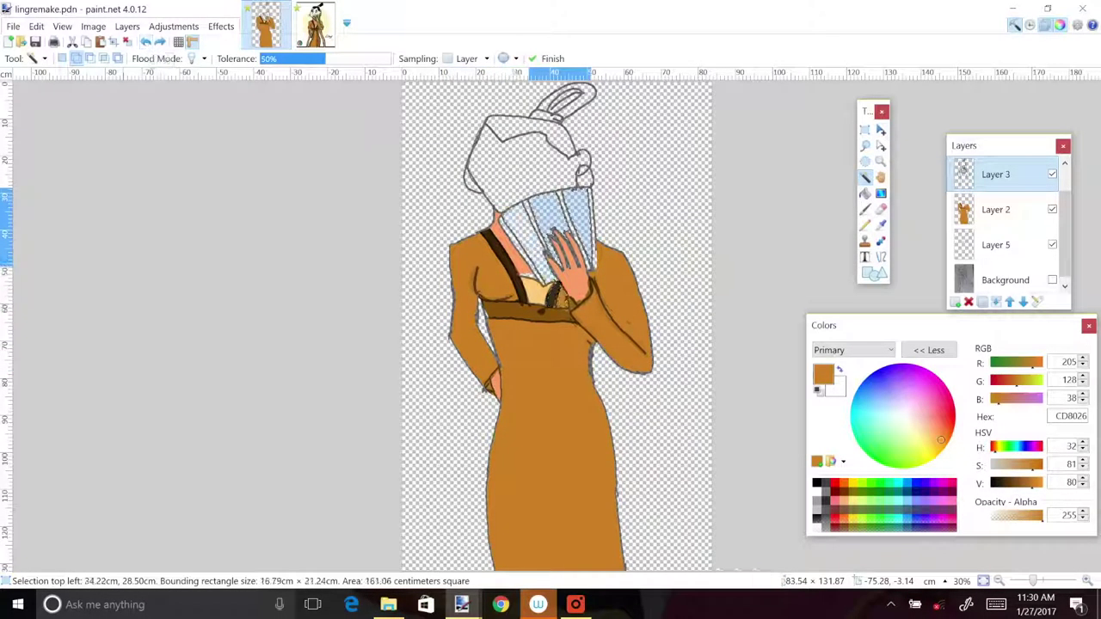
Sample the fan's tan E4AA6A from the reference image and fill the selected fan panels with it on Layer 5.
left_click(881, 225)
left_click(997, 245)
left_click(316, 24)
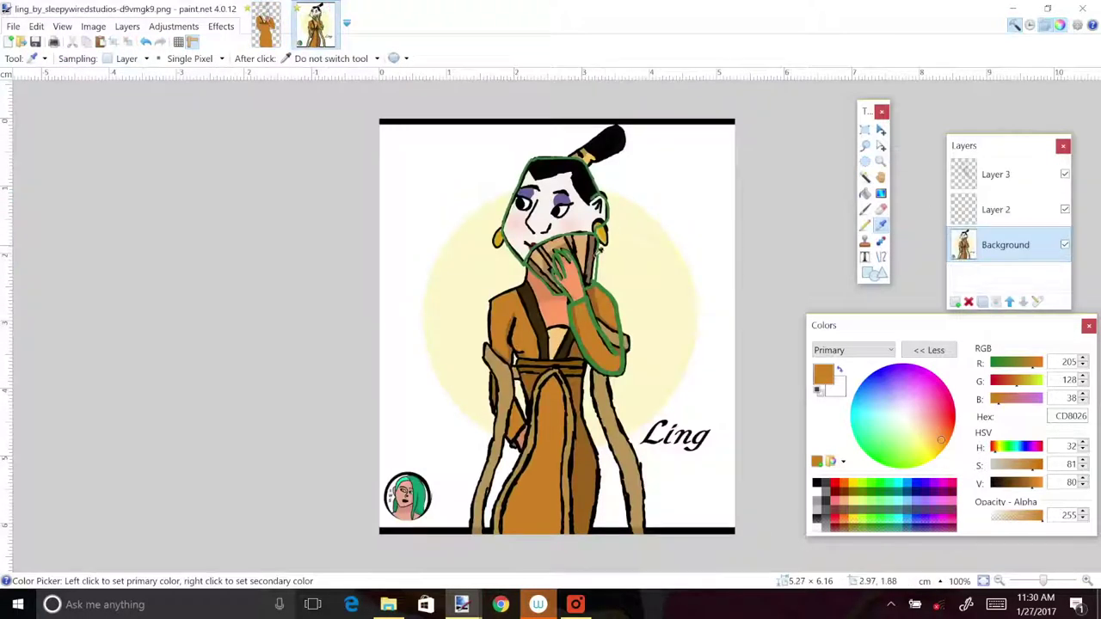
left_click(565, 236)
left_click(865, 193)
left_click(266, 24)
left_click(553, 214)
left_click(581, 211)
Lasso the unfilled side of the fan on Layer 5 and fill it with the same tan E4AA6A.
left_click(865, 145)
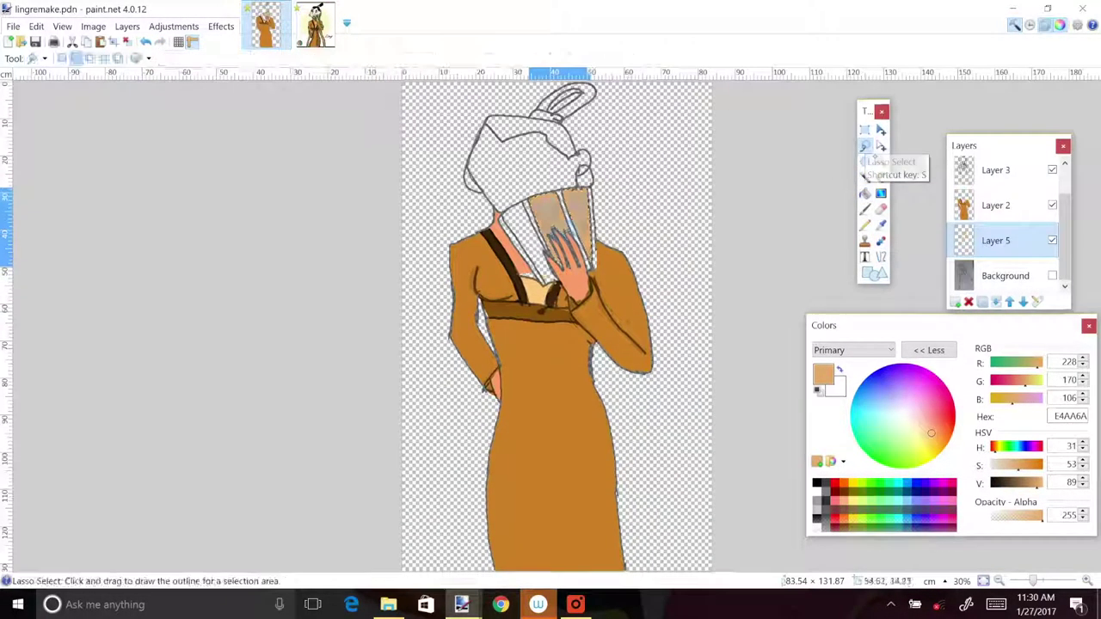
left_click_drag(508, 202, 553, 287)
key("f")
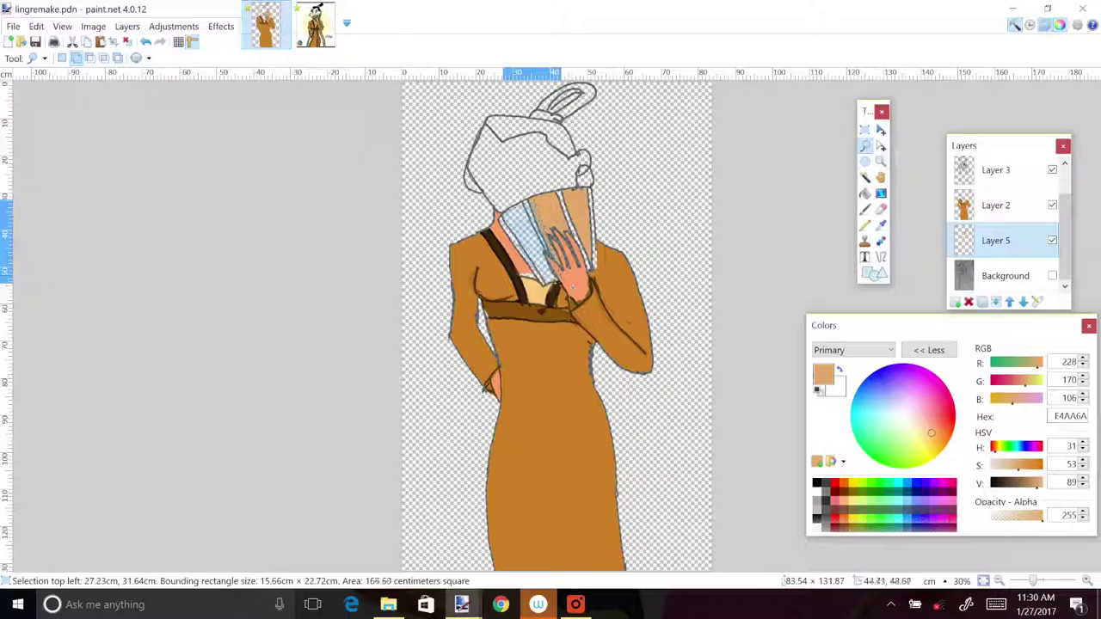
left_click(537, 244)
key("b")
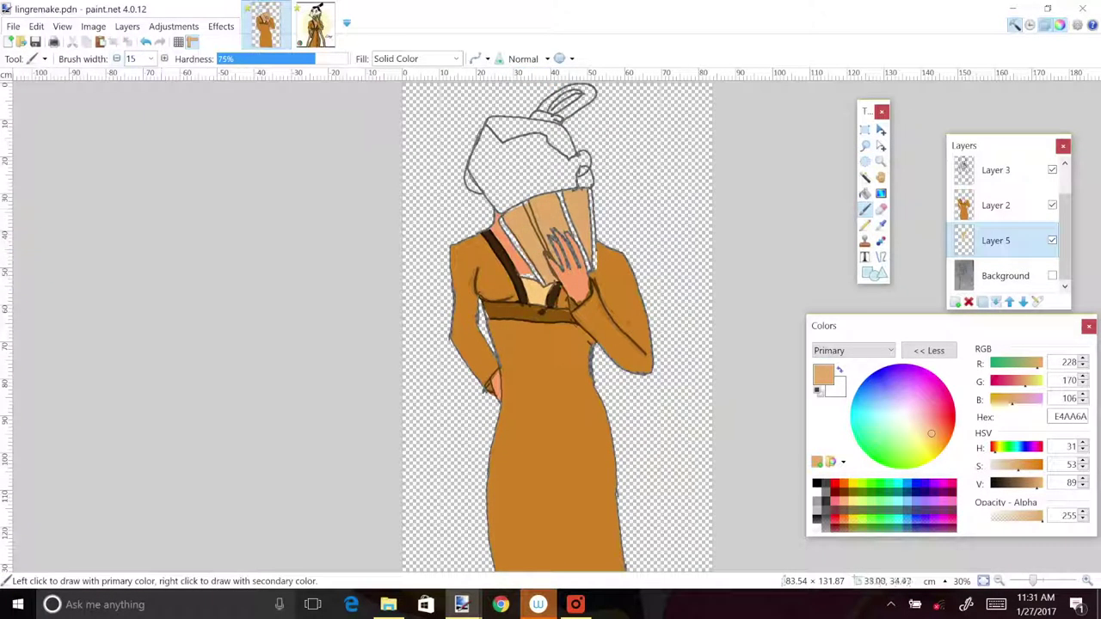
Sample the fan's rib colour from the reference image and paint the ribs onto the fan on Layer 5.
left_click(881, 225)
left_click(316, 25)
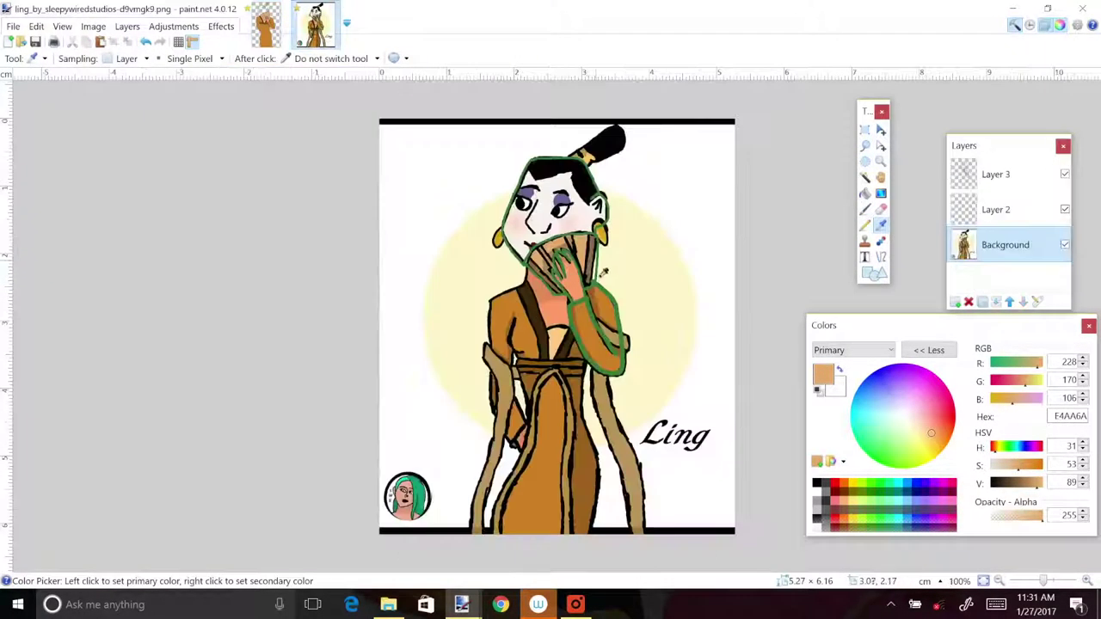
left_click(587, 245)
left_click(866, 210)
left_click(266, 25)
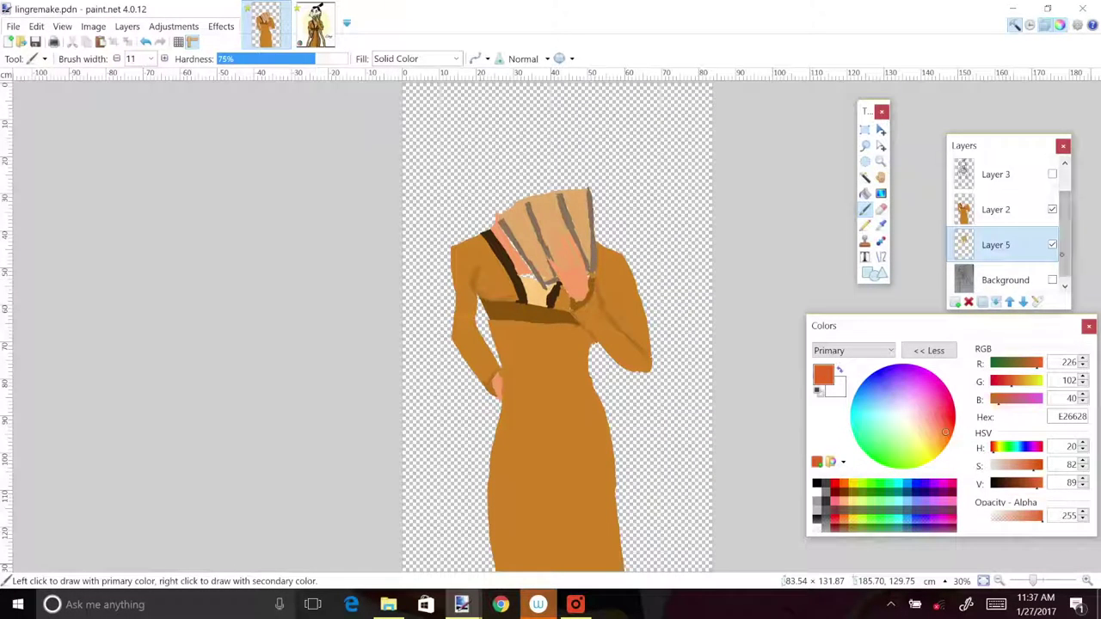
Fill the gap in the neck and chest skin on Layer 2 with the sampled skin colour FC9D67.
left_click(1052, 209)
left_click(1053, 209)
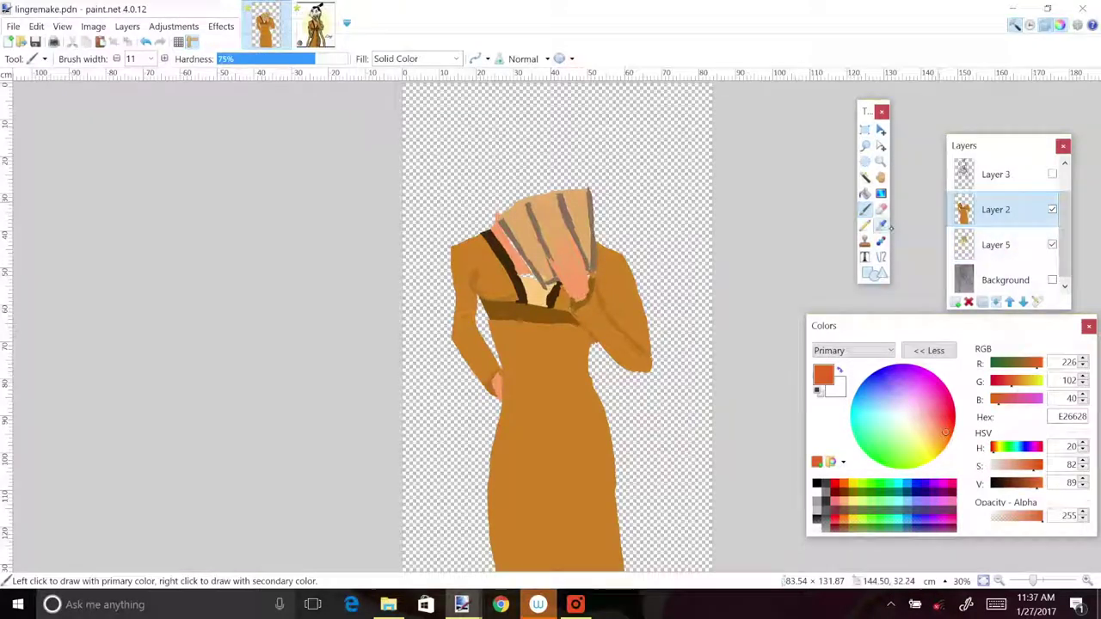
left_click(881, 225)
left_click(519, 257)
left_click(865, 209)
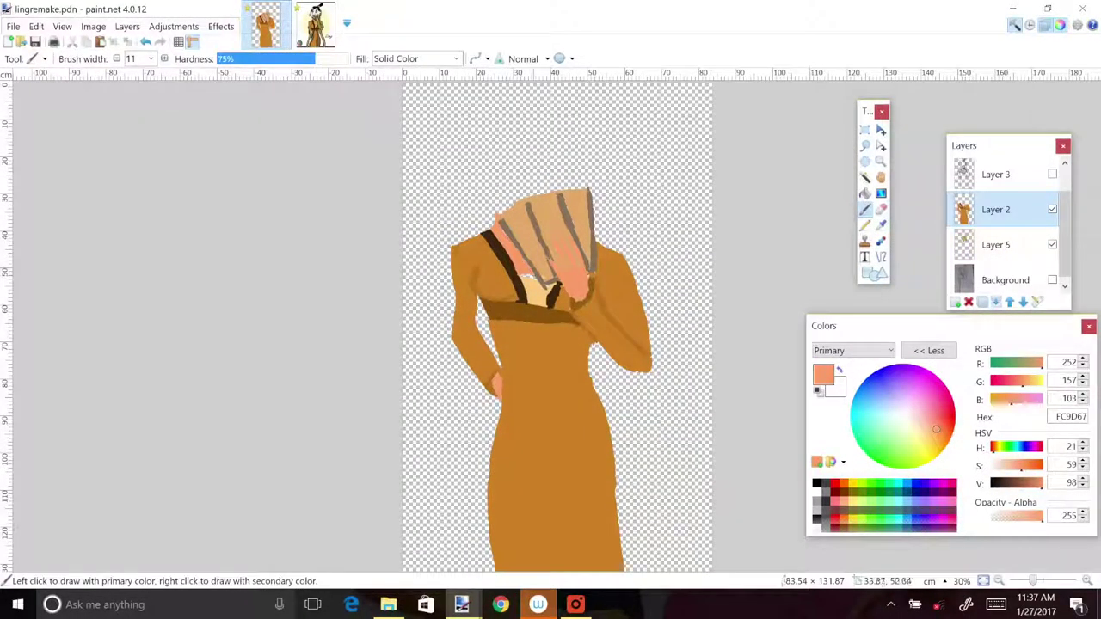
left_click(908, 425)
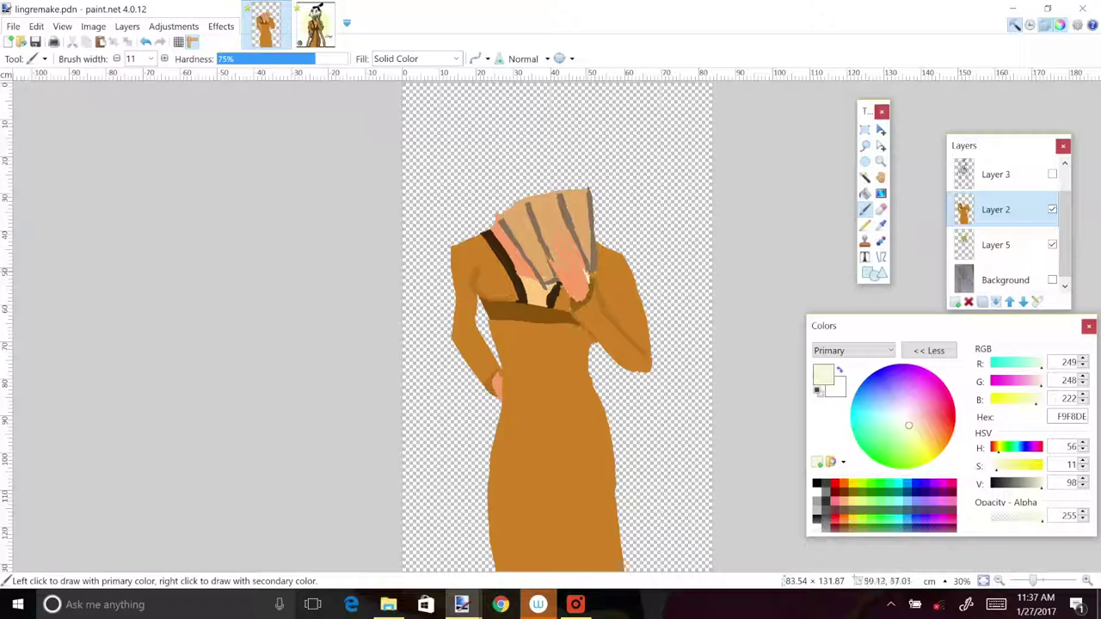
Hide Layer 5 and thicken the raised hand's fingers on Layer 2 with the sampled skin colour FC9D67.
left_click(1052, 244)
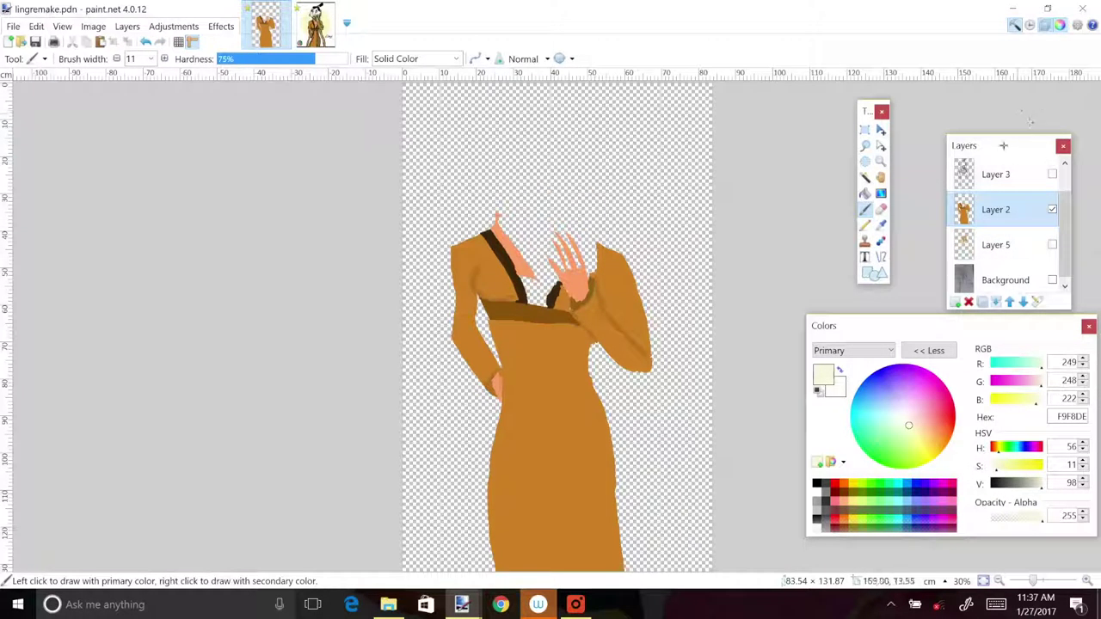
left_click(880, 161)
left_click_drag(520, 227, 631, 310)
left_click(865, 209)
left_click_drag(489, 417, 551, 514)
key("k")
left_click(516, 452)
key("b")
mouse_move(432, 183)
left_mouse_down()
mouse_move(495, 332)
mouse_move(421, 163)
mouse_move(514, 323)
left_mouse_up()
left_click_drag(405, 263, 489, 348)
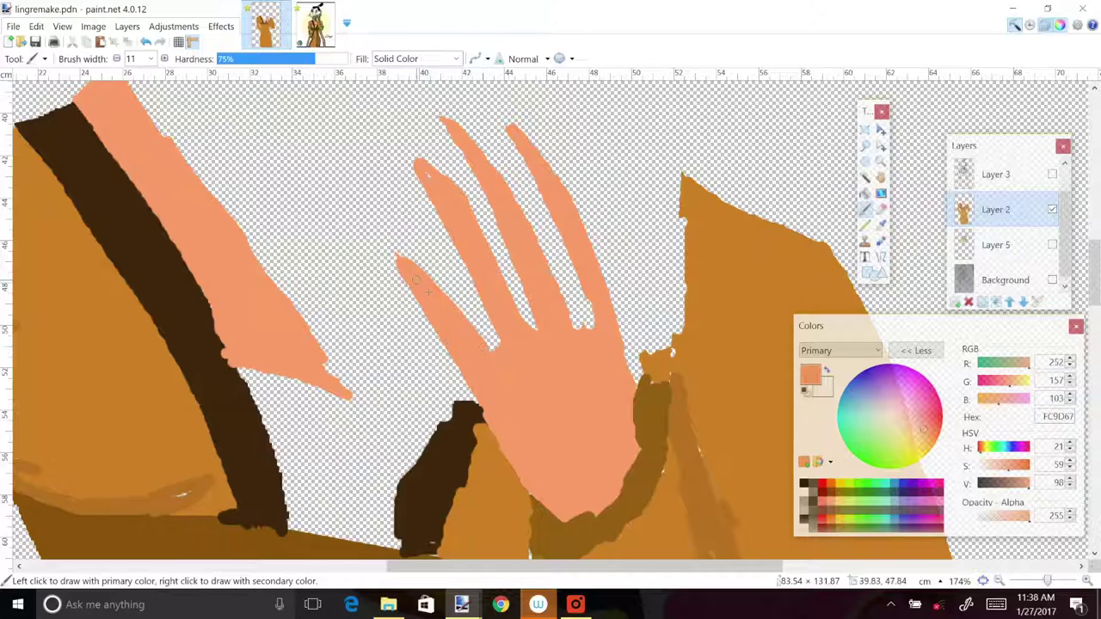
mouse_move(445, 122)
left_mouse_down()
mouse_move(522, 303)
mouse_move(457, 150)
mouse_move(515, 292)
mouse_move(512, 137)
mouse_move(553, 219)
mouse_move(572, 316)
mouse_move(591, 322)
mouse_move(557, 214)
left_mouse_up()
Darken the skin colour to DD885A and paint shading lines between the raised hand's upper fingers.
left_click_drag(1029, 483, 1018, 483)
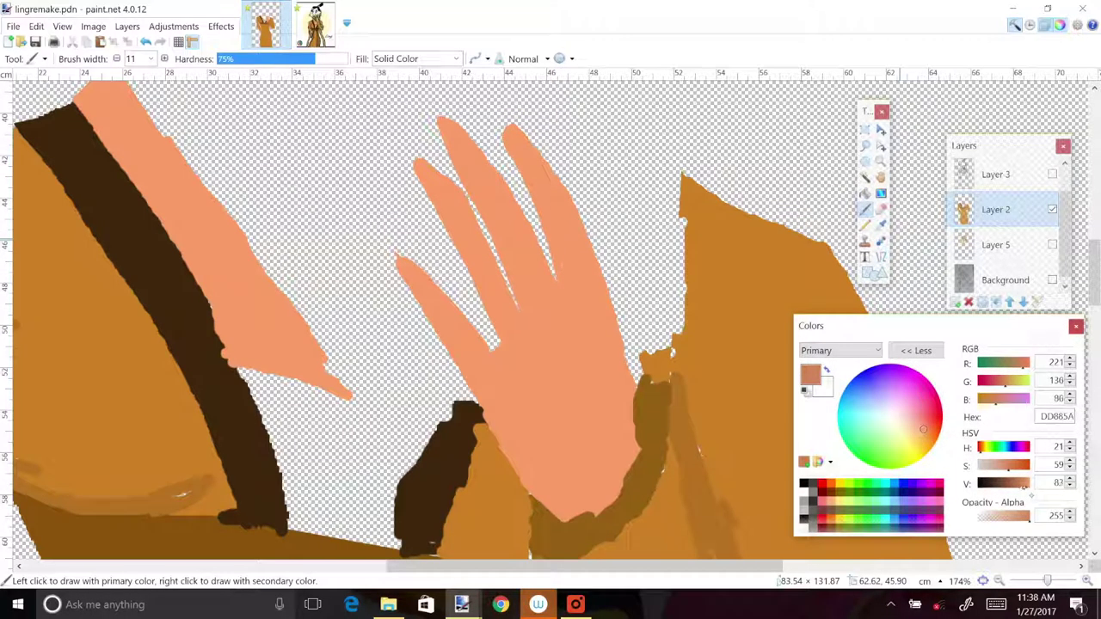
left_click_drag(469, 194, 525, 314)
left_click_drag(489, 256, 453, 168)
left_click_drag(440, 120, 456, 188)
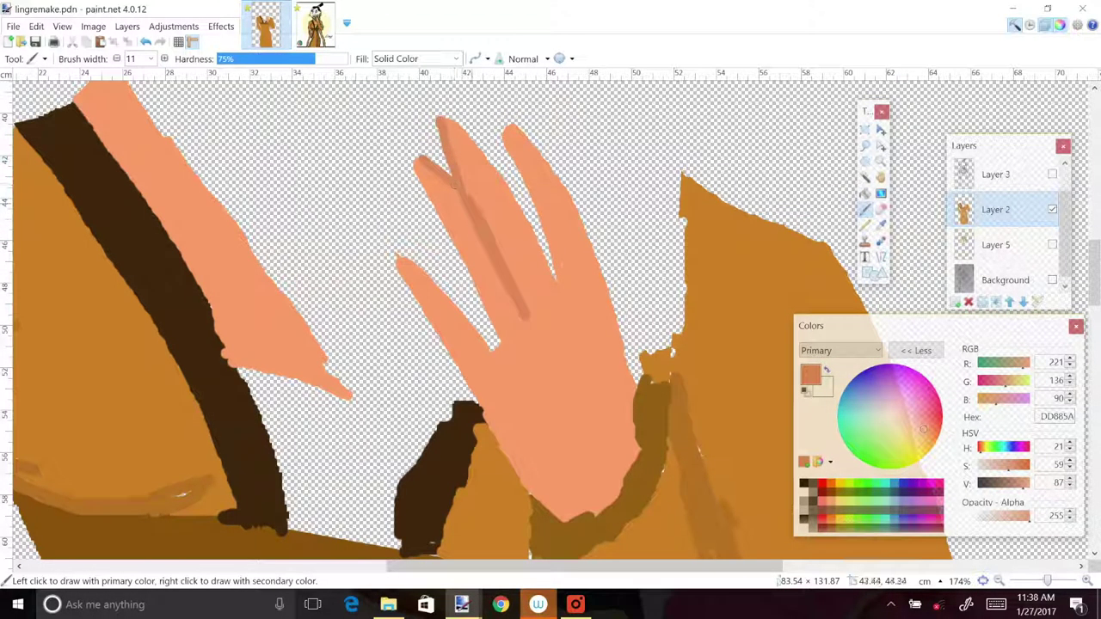
left_click_drag(1047, 580, 1037, 581)
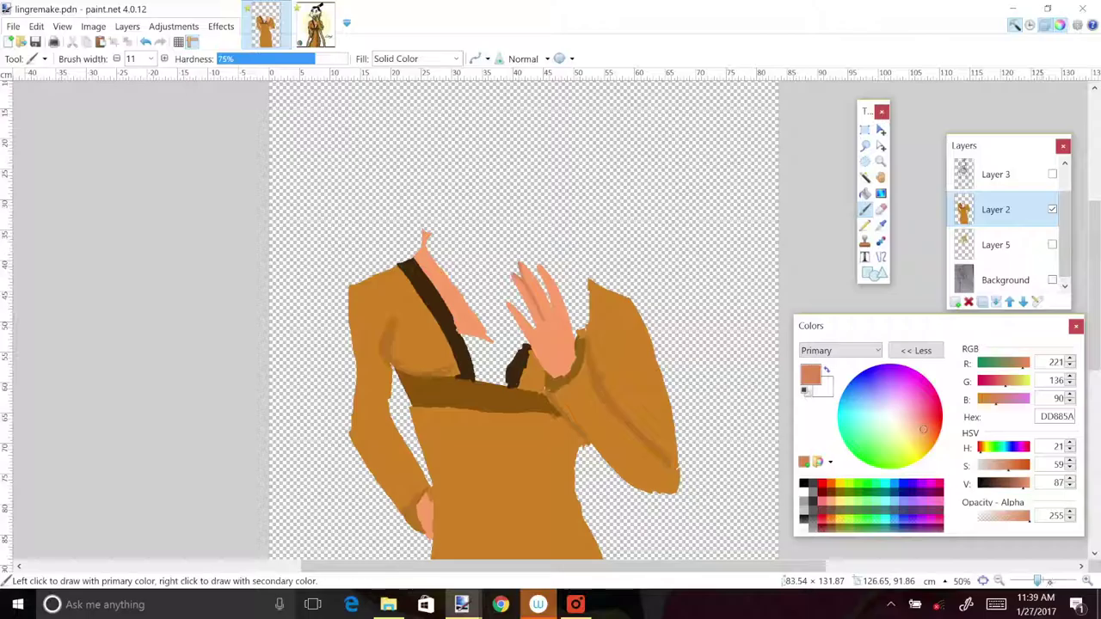
Undo the last finger stroke, shade the fingers and wrist edge with DD885A, and show Layer 5 again.
left_click(1053, 245)
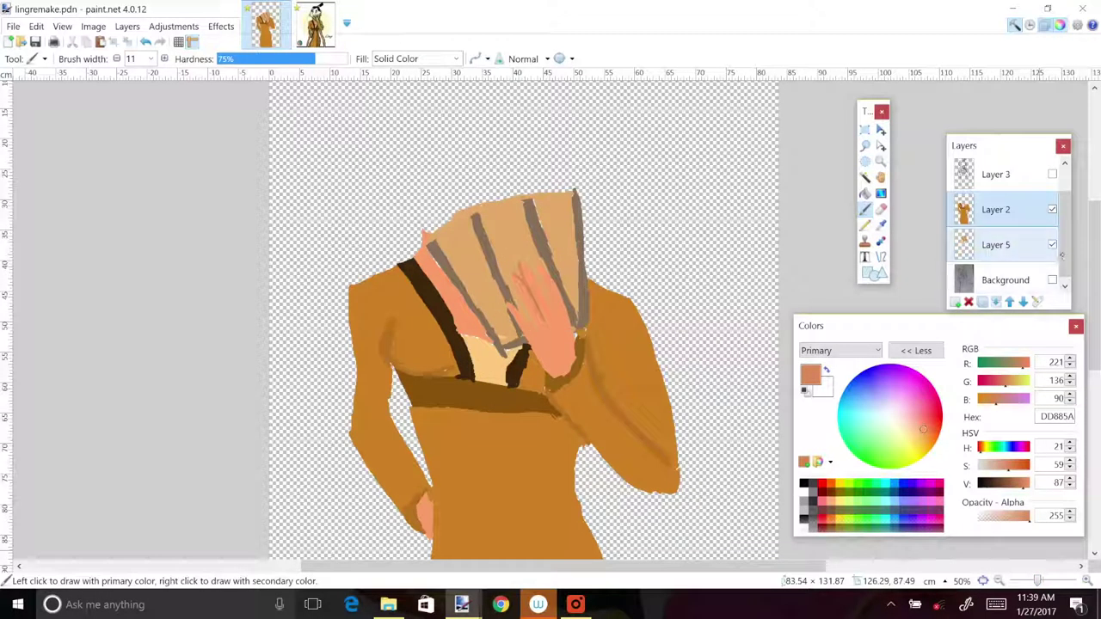
left_click(1052, 245)
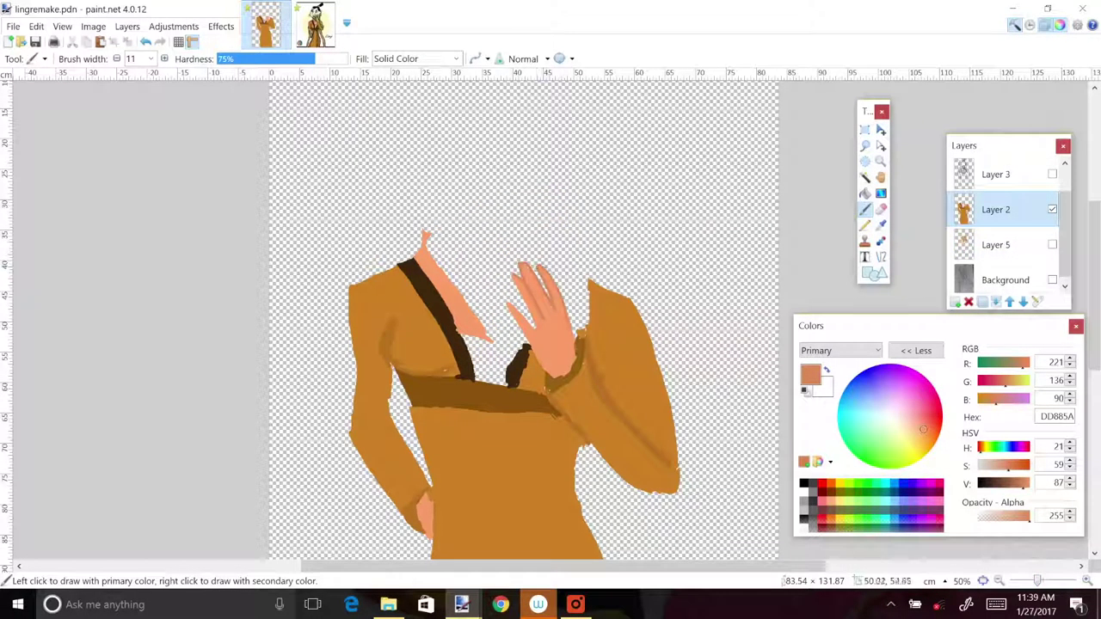
left_click(146, 42)
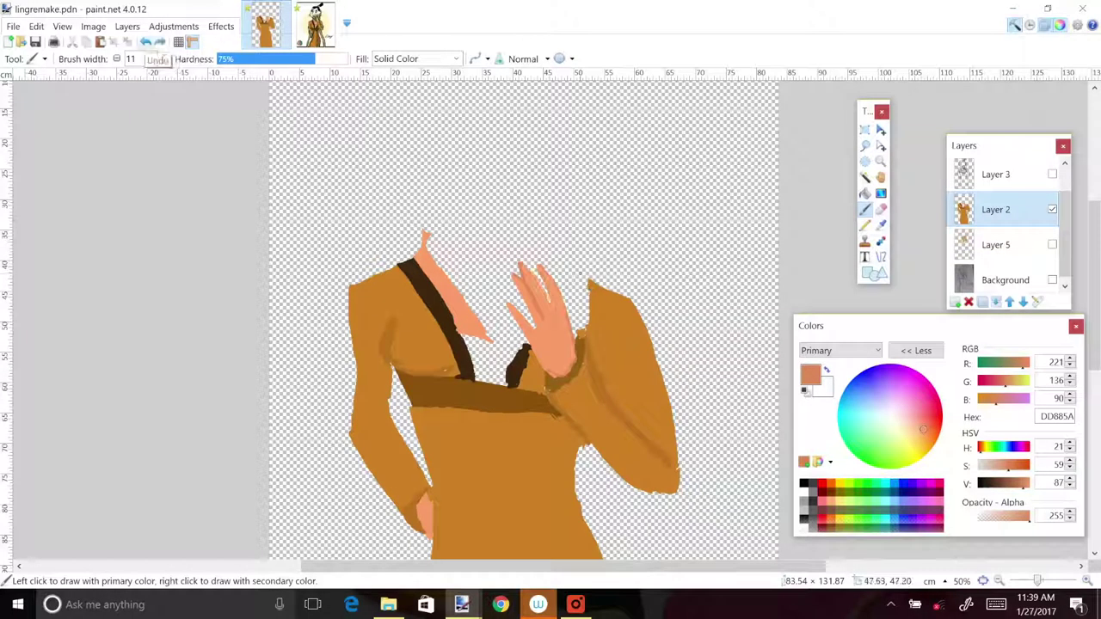
mouse_move(540, 266)
left_mouse_down()
mouse_move(551, 305)
mouse_move(523, 290)
left_mouse_up()
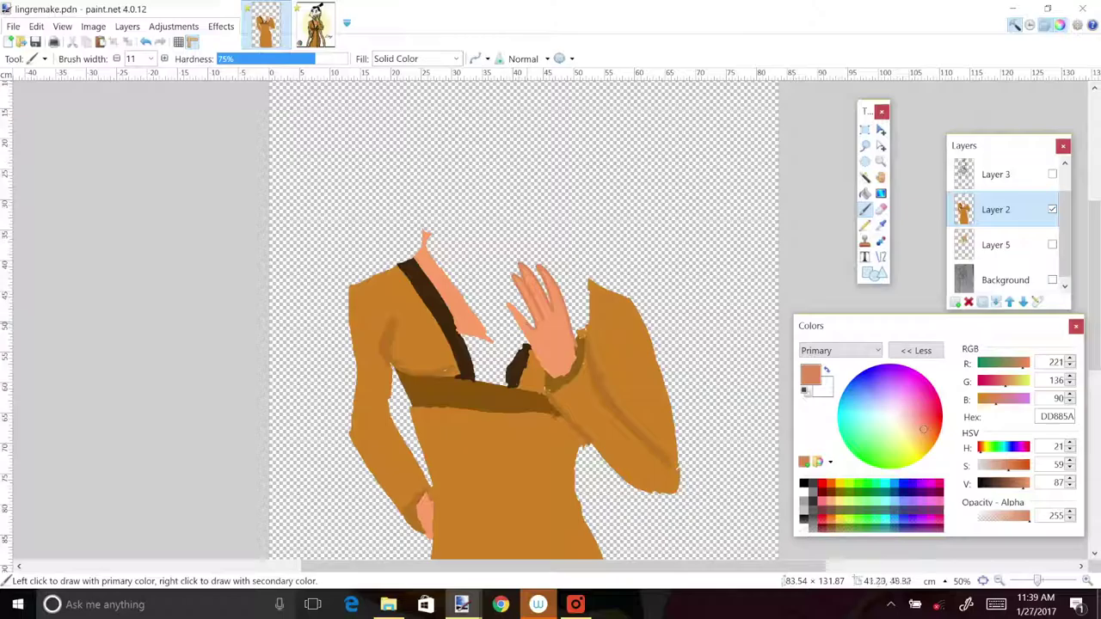
left_click_drag(575, 356, 559, 379)
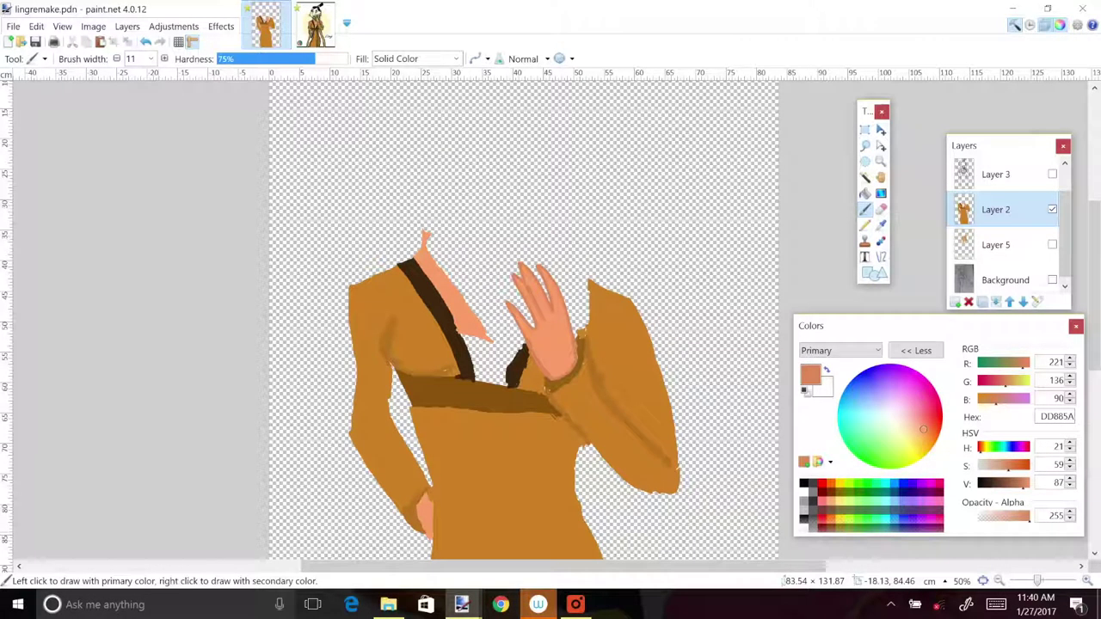
left_click(1052, 244)
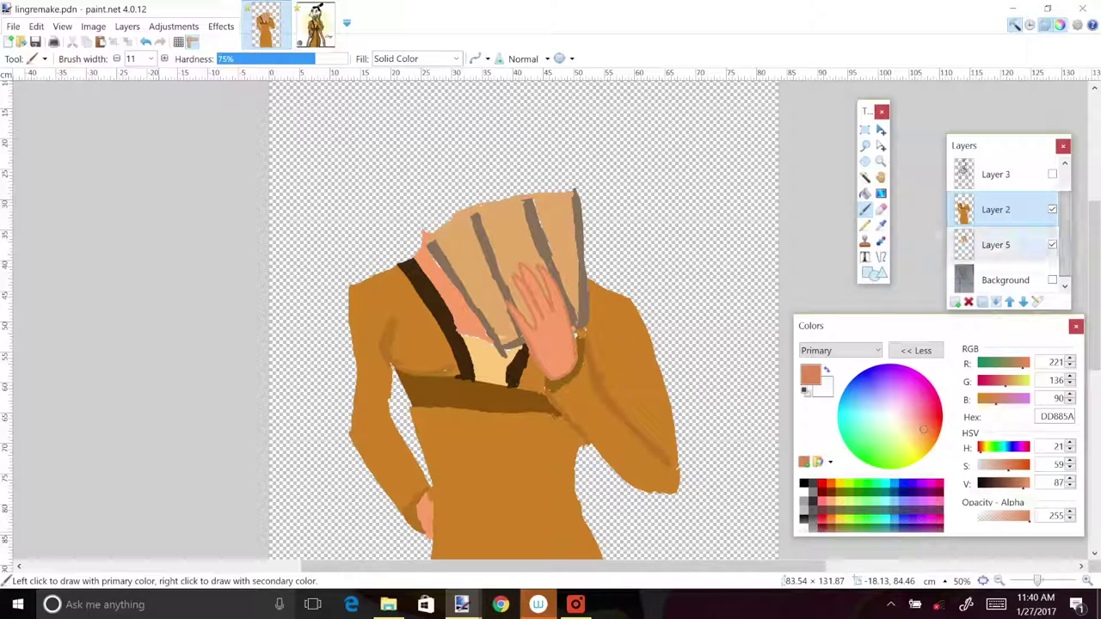
Save the drawing and paint blush patches on both cheeks with the pale pink FBDDD5 on Layer 8.
key("ctrl+s")
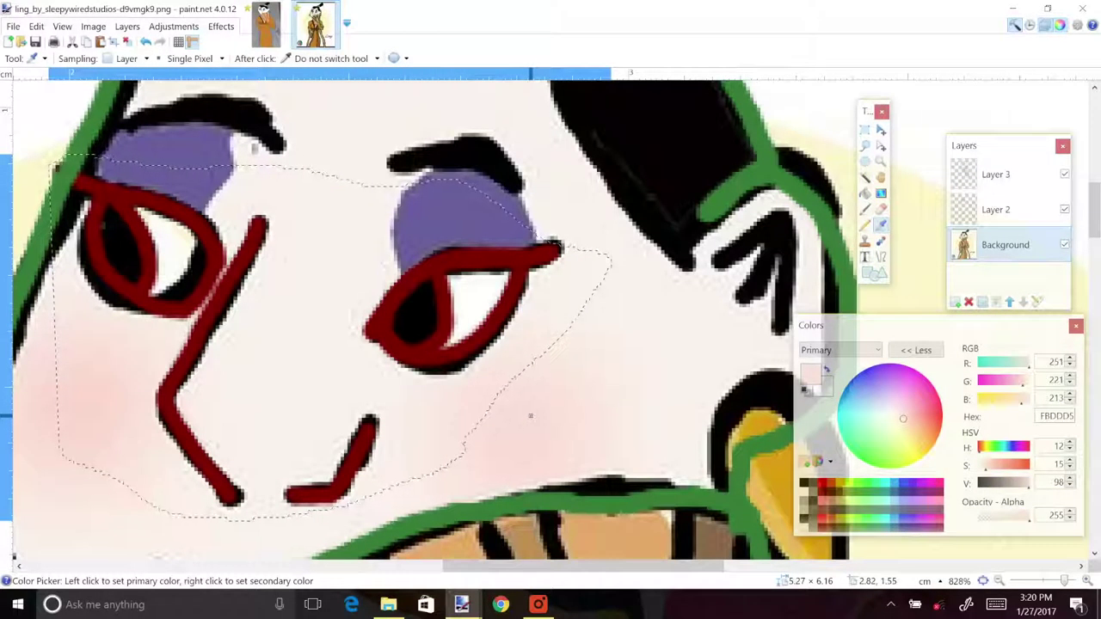
left_click(267, 26)
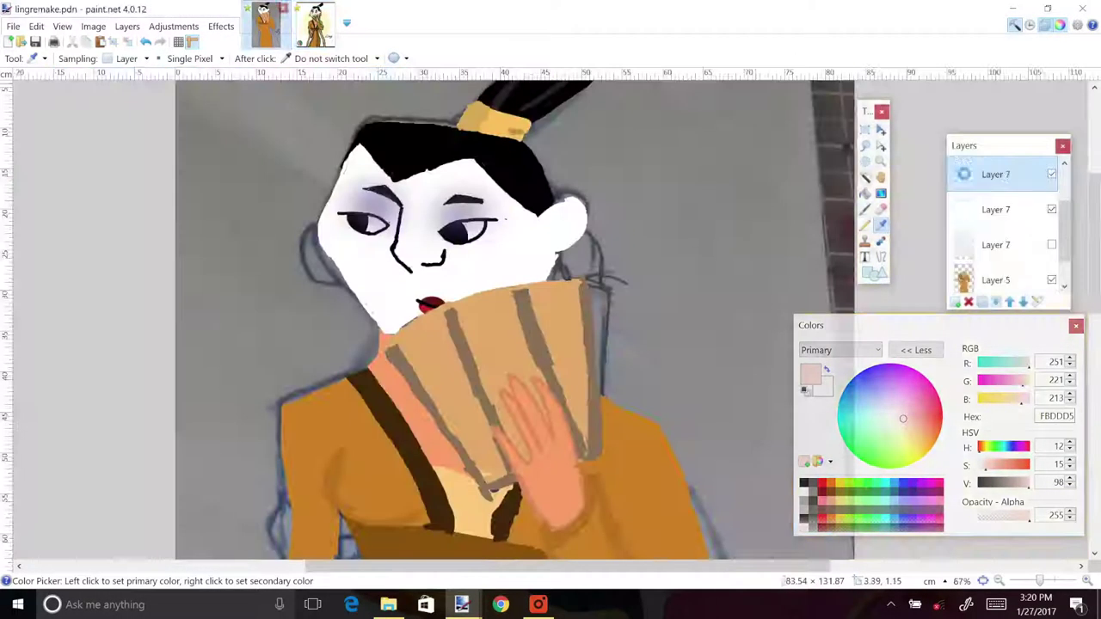
key("b")
mouse_move(501, 270)
left_mouse_down()
mouse_move(484, 258)
mouse_move(494, 263)
left_mouse_up()
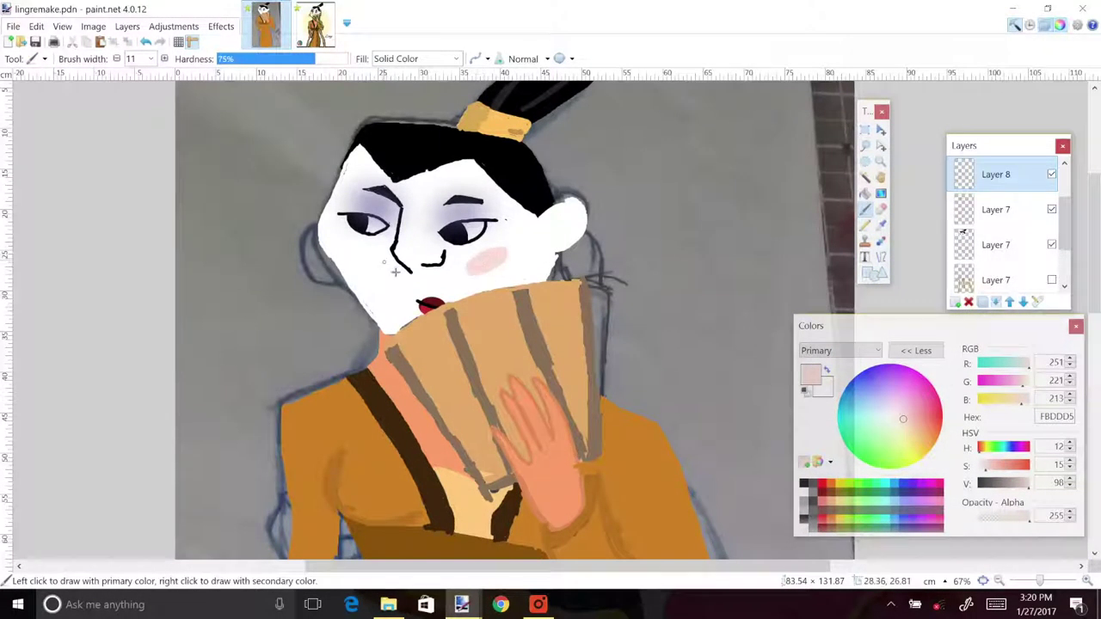
left_click_drag(368, 260, 376, 258)
Soften the cheek blush with a repeated Gaussian Blur and merge Layer 8 down into Layer 7.
left_click(221, 26)
left_click(258, 40)
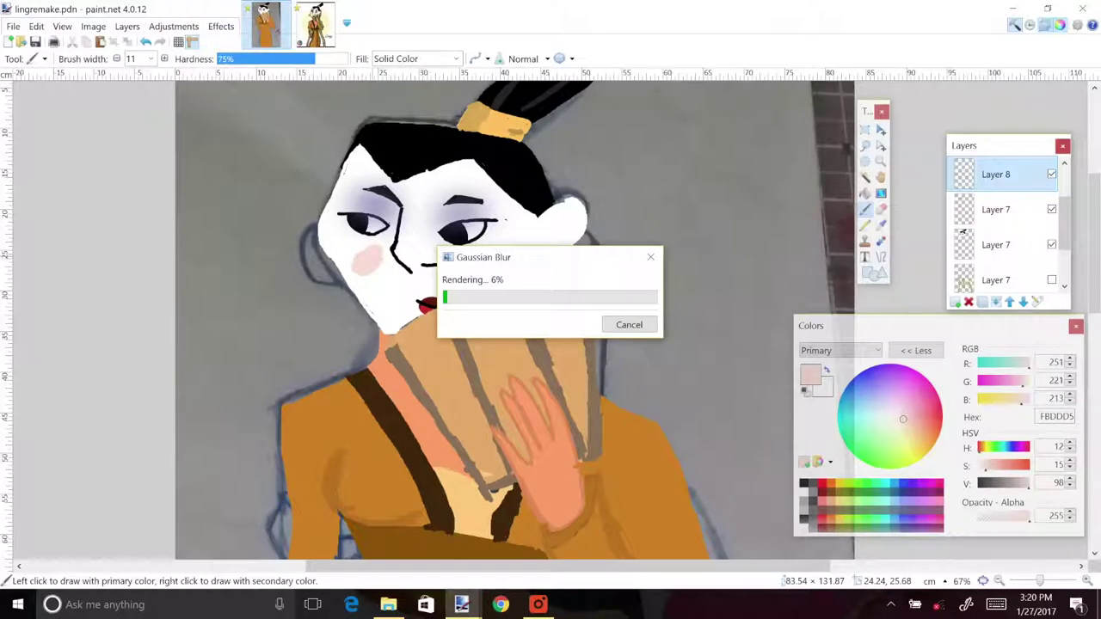
left_click(881, 225)
left_click(996, 302)
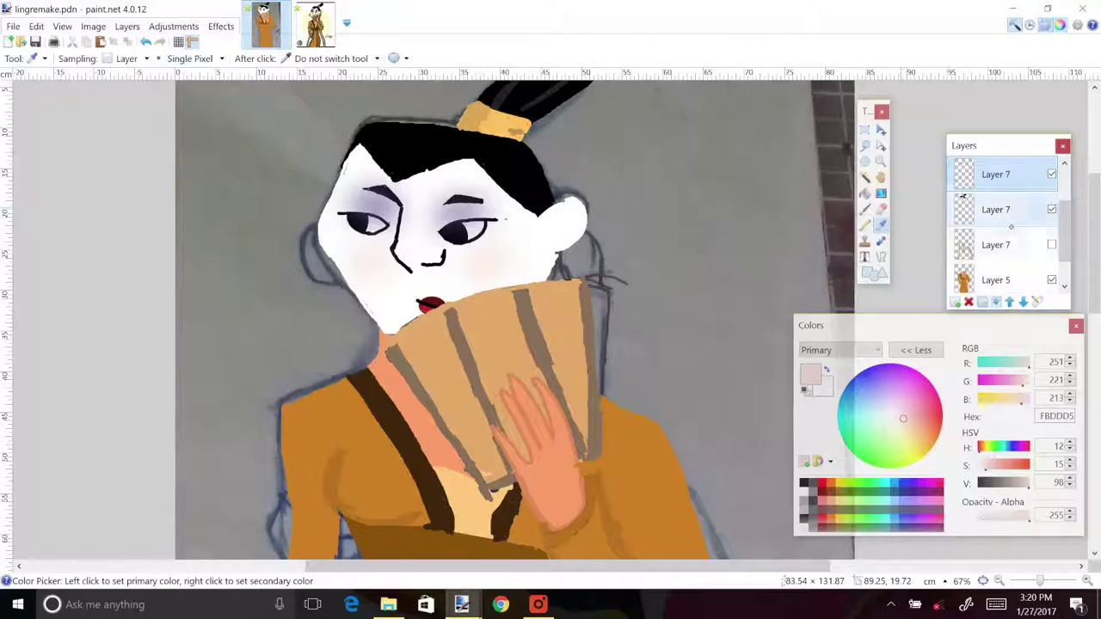
On the Layer 7 that holds the face, extend the chin down to the fan with white FFFFFF.
left_click(1008, 217)
left_click(865, 209)
left_click(804, 492)
left_click_drag(375, 320, 393, 339)
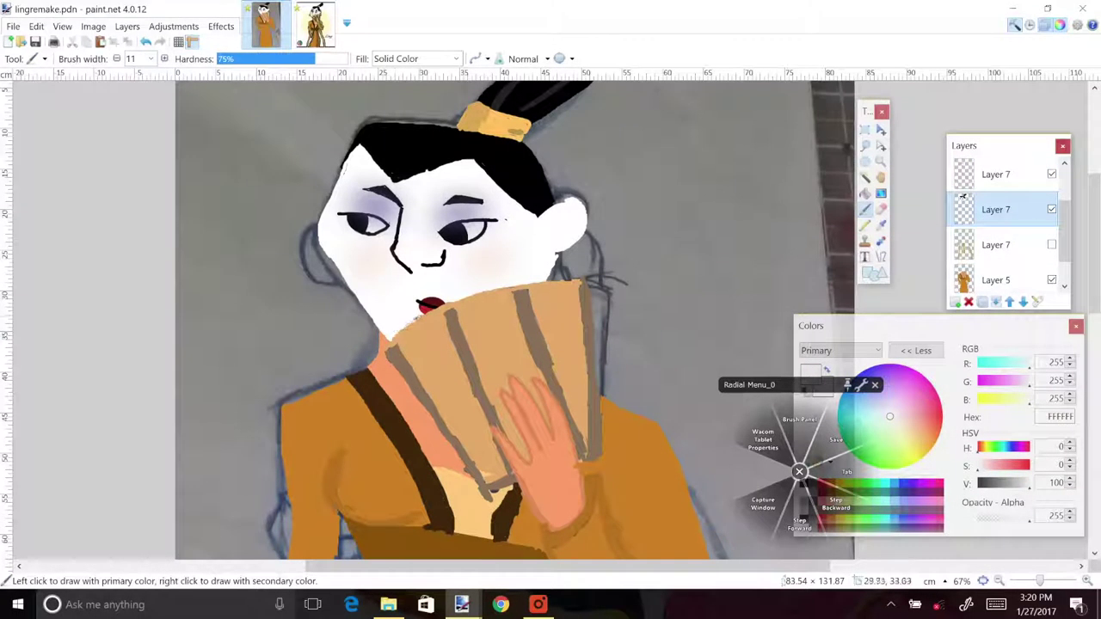
Darken the white to light grey EAEAEA and paint inner ear lines and shading on the nose.
left_click_drag(1029, 485, 1021, 486)
mouse_move(551, 220)
left_mouse_down()
mouse_move(581, 212)
mouse_move(563, 237)
left_mouse_up()
mouse_move(401, 255)
left_mouse_down()
mouse_move(443, 258)
mouse_move(404, 258)
left_mouse_up()
left_click_drag(1022, 486, 1025, 485)
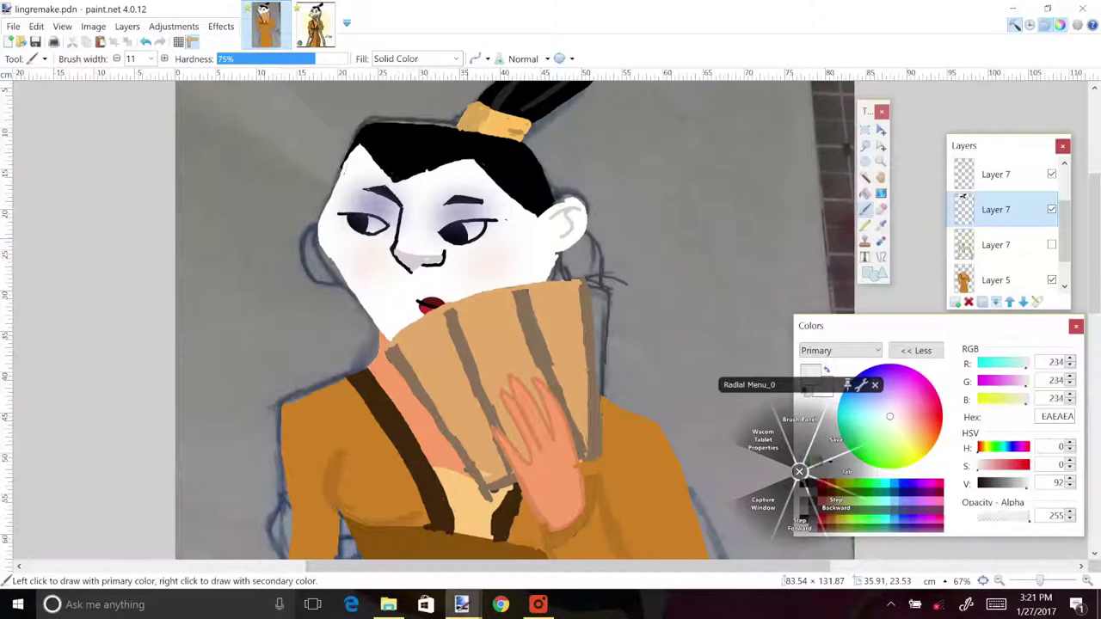
Undo the last nose shading strokes and repaint the shading along the underside of the nose in light grey.
left_click(145, 42)
left_click(145, 42)
left_click(145, 42)
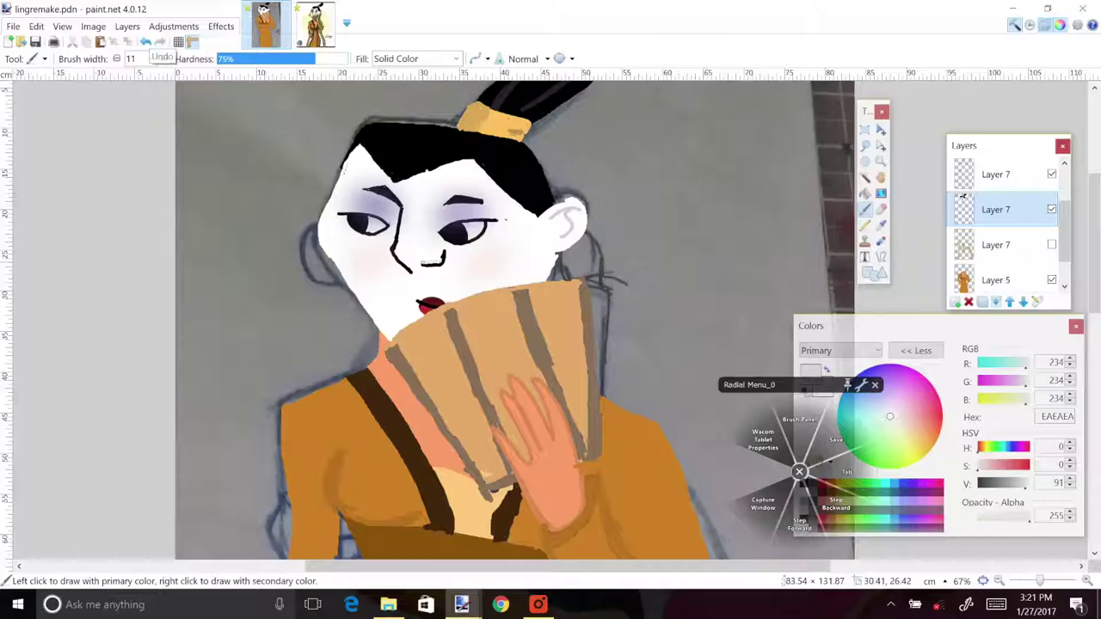
left_click_drag(423, 262, 397, 251)
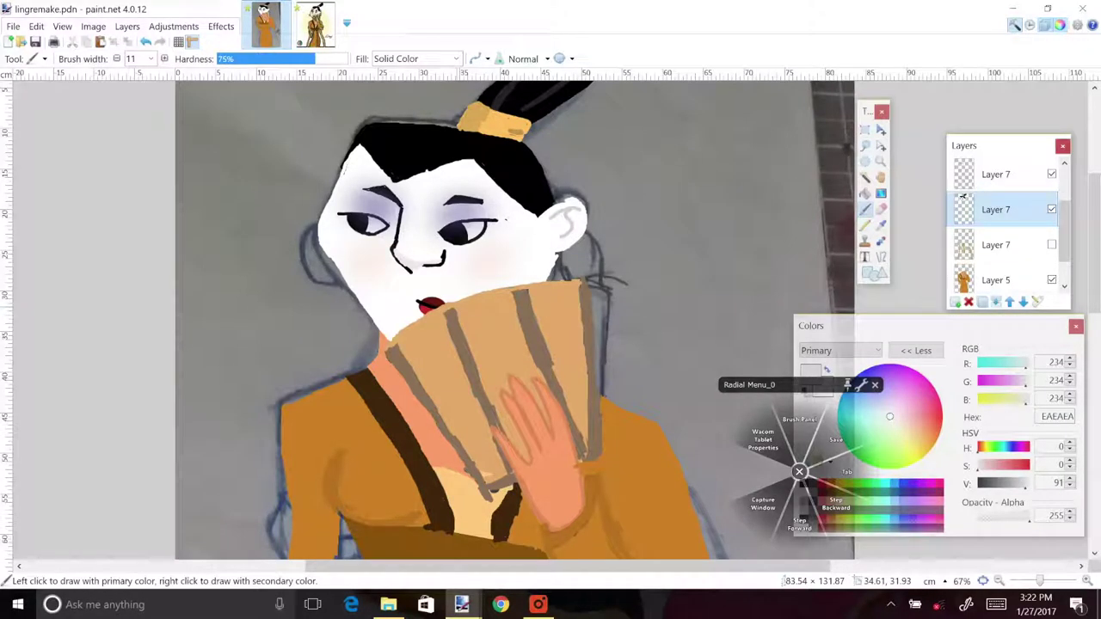
Collapse the extended colour settings and tidy the outline of the face with white paint and the Eraser.
left_click(916, 350)
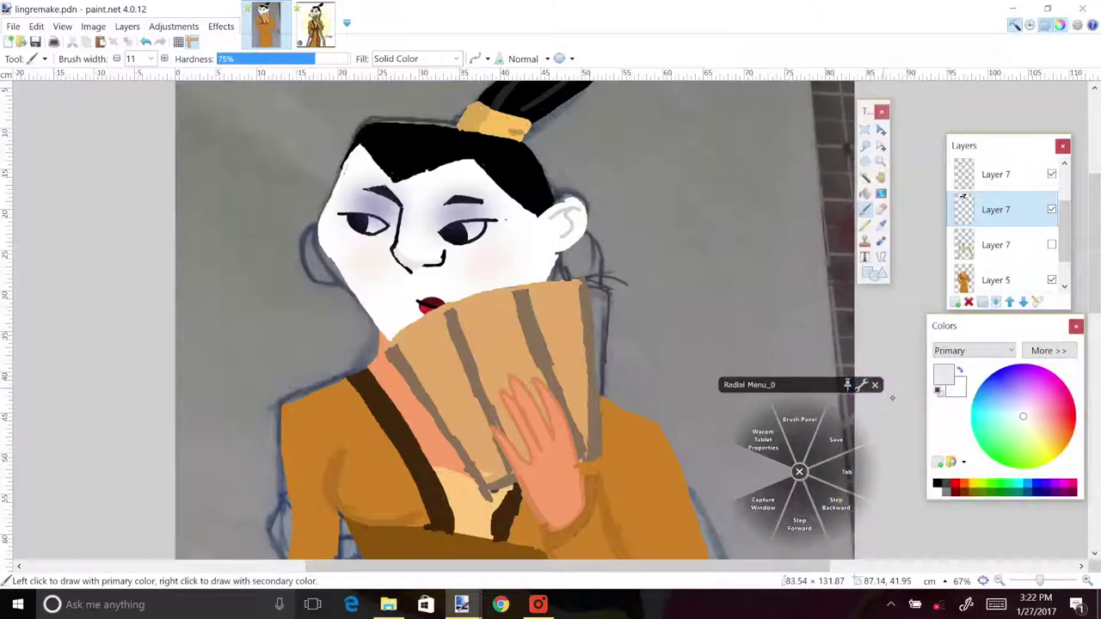
mouse_move(1098, 185)
left_mouse_down()
mouse_move(1098, 203)
mouse_move(1098, 188)
left_mouse_up()
left_click(938, 493)
left_click(881, 208)
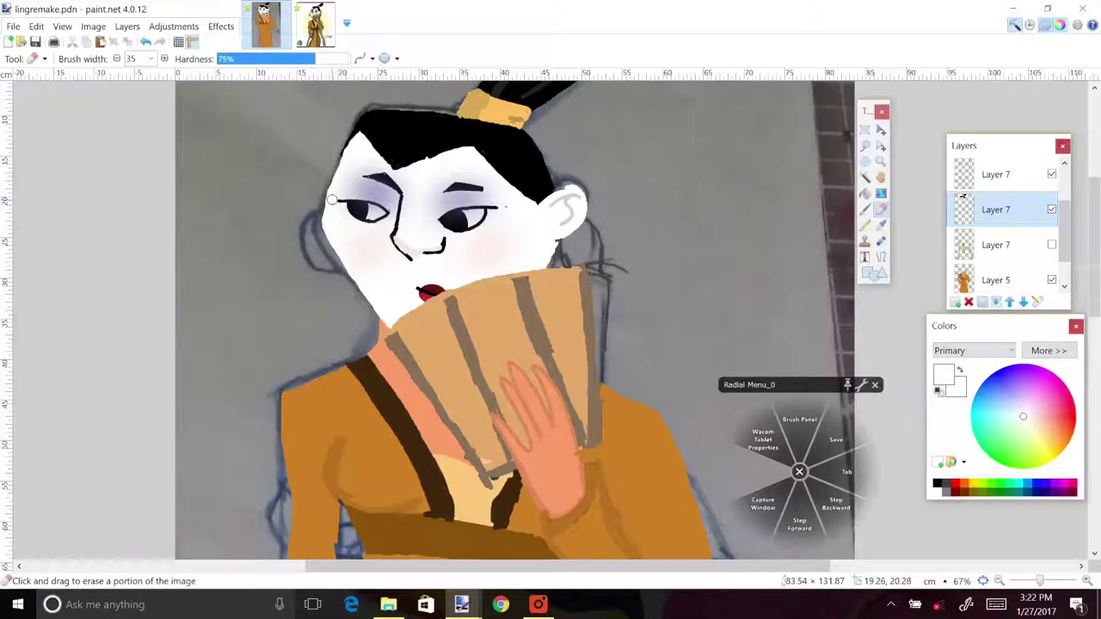
Select Layer 5 and touch up the hair band with its sampled yellow.
left_click(996, 279)
left_click(881, 225)
left_click(492, 110)
key("b")
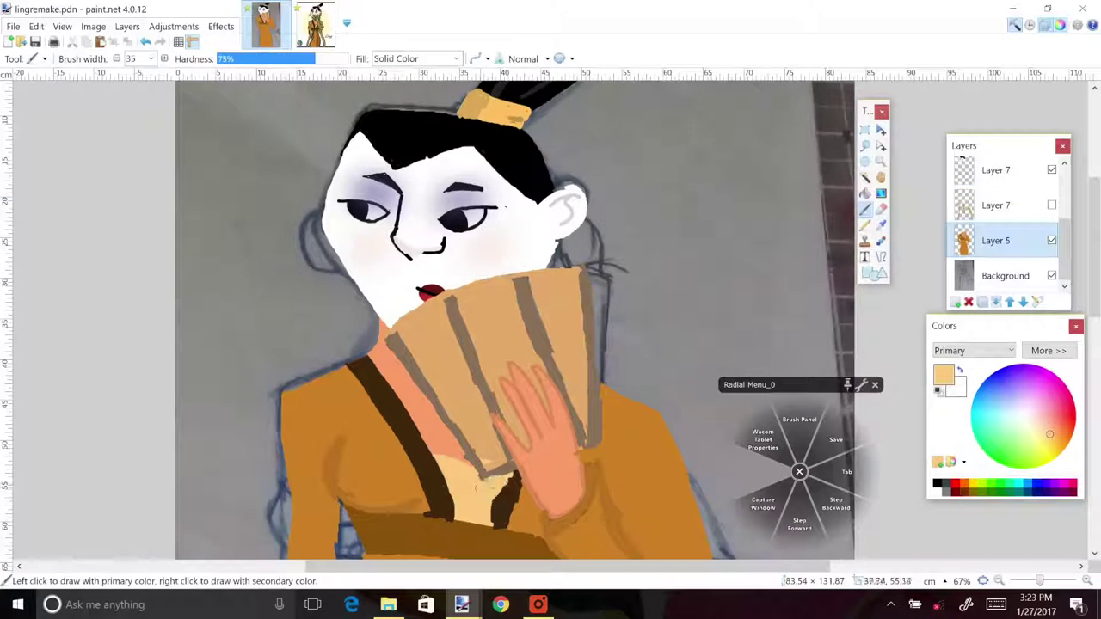
Touch up the fan's lower end with its sampled tan and repaint the lower rib ends with the sampled brown.
key("k")
left_click(490, 458)
key("b")
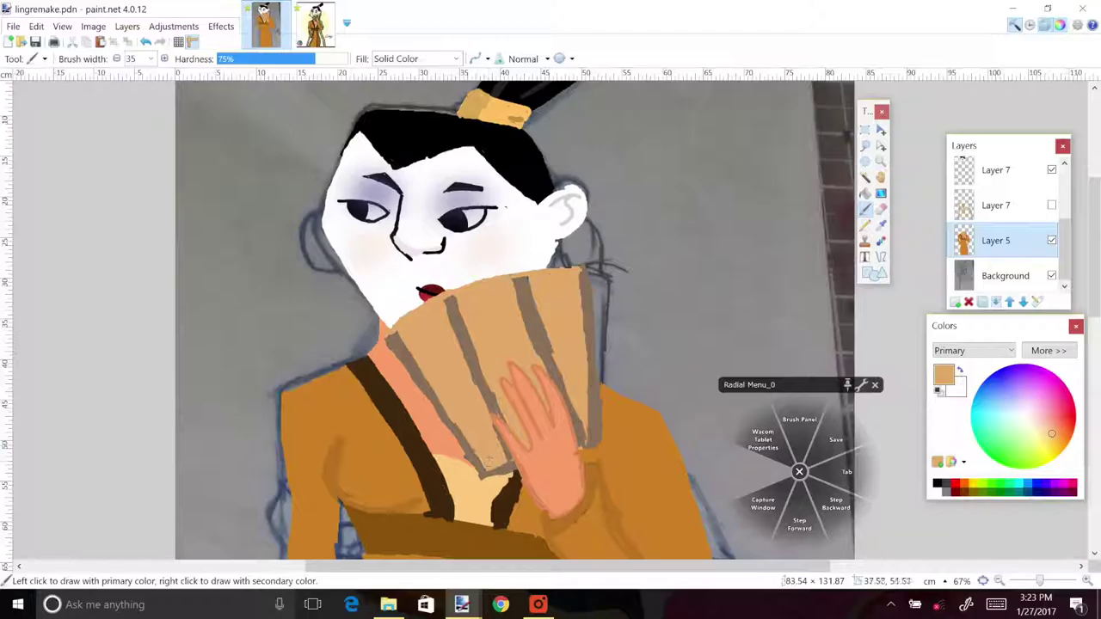
key("k")
left_click(591, 451)
key("b")
left_click_drag(582, 443, 592, 442)
left_click_drag(487, 470, 509, 467)
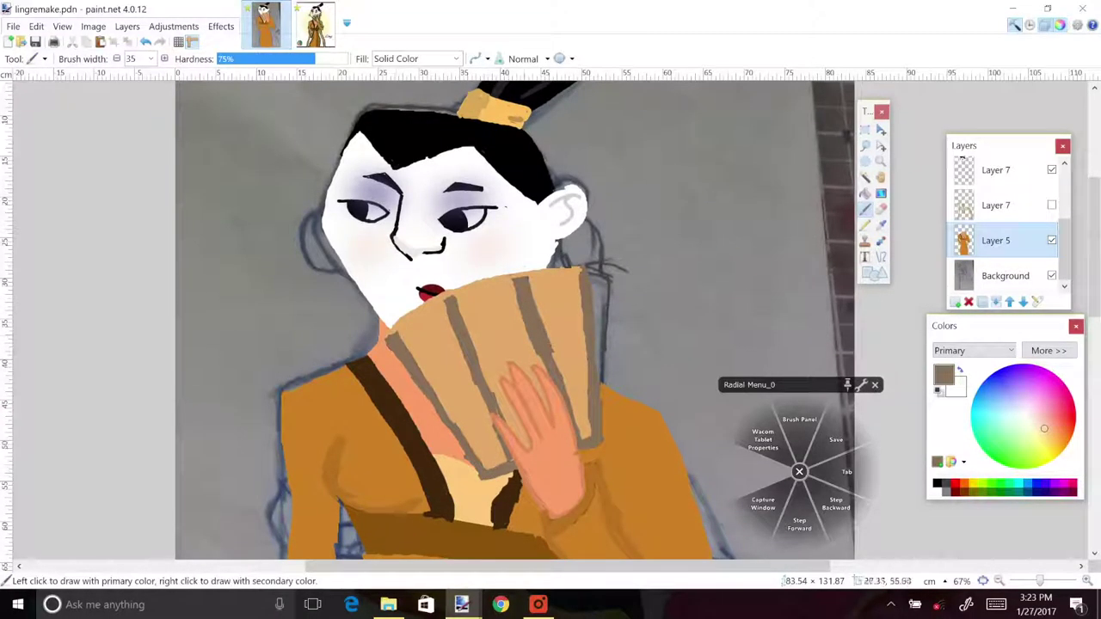
Sample the fan's tan and smooth its curved upper edge from the first rib to the last.
left_click(881, 226)
left_click(566, 297)
left_click(866, 210)
mouse_move(390, 338)
left_mouse_down()
mouse_move(464, 294)
mouse_move(588, 271)
left_mouse_up()
Sample the rib brown and repaint the upper tips of the fan's ribs.
left_click(881, 225)
left_click(539, 331)
left_click(866, 210)
left_click_drag(519, 287, 587, 270)
left_click_drag(393, 340, 391, 331)
left_click_drag(451, 303, 450, 296)
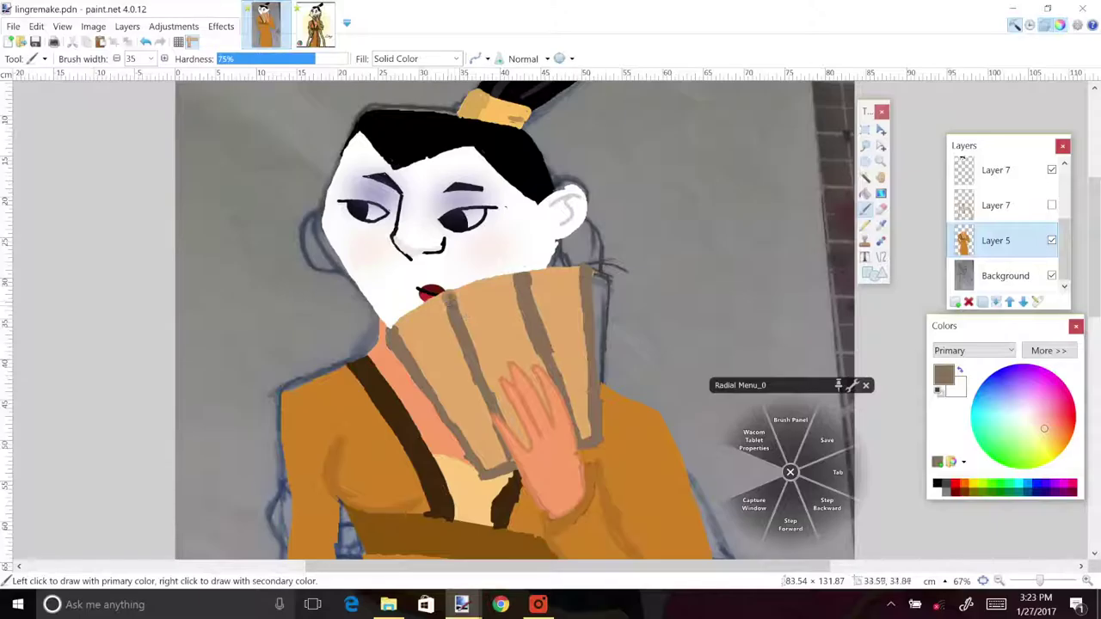
Reduce the Eraser and Paintbrush width to 5 and save the drawing.
left_click(881, 210)
left_click(151, 59)
left_click_drag(174, 112, 174, 75)
left_click(154, 88)
left_click(866, 210)
left_click(151, 58)
left_click(148, 149)
left_click(36, 41)
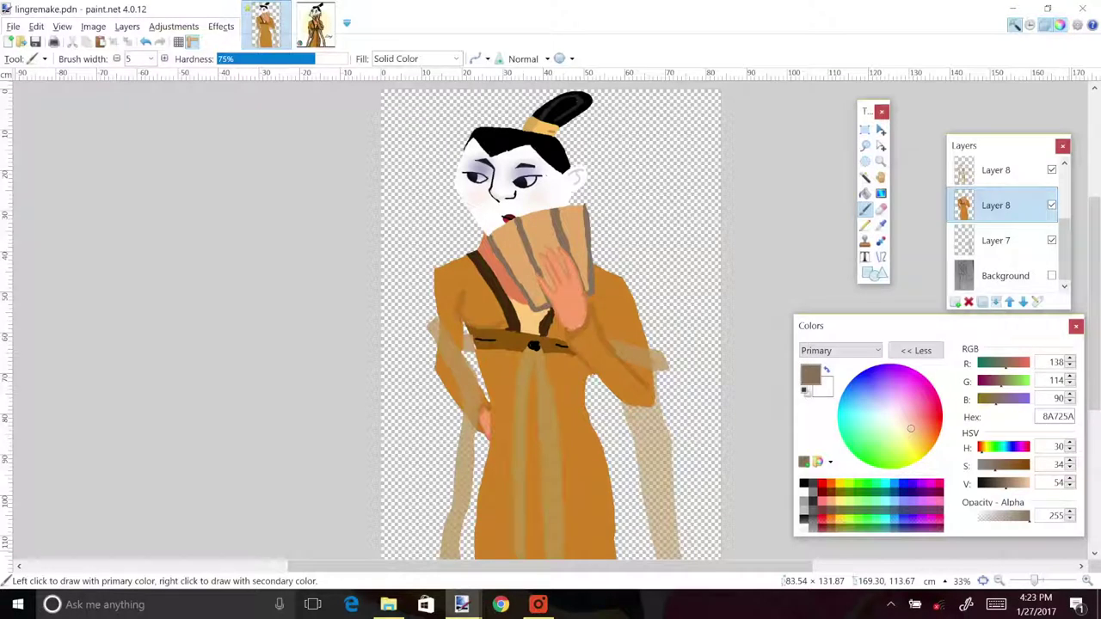
Erase rough paint along the skirt's side edge and touch up the raised hand with the sampled skin colour FC9D67.
key("e")
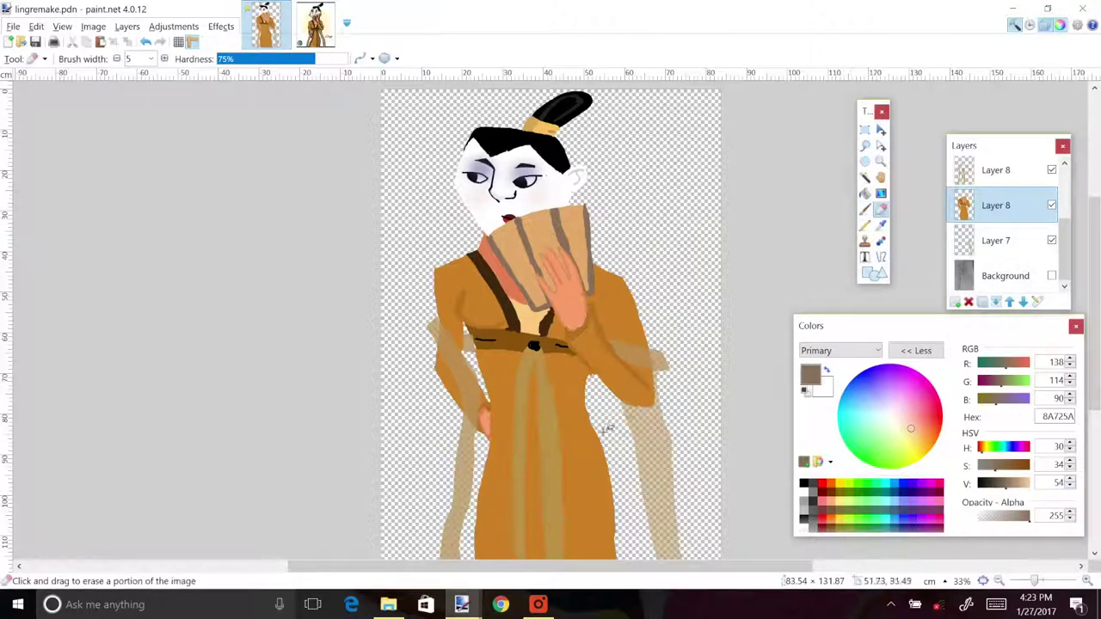
mouse_move(606, 393)
left_mouse_down()
mouse_move(613, 439)
mouse_move(603, 394)
left_mouse_up()
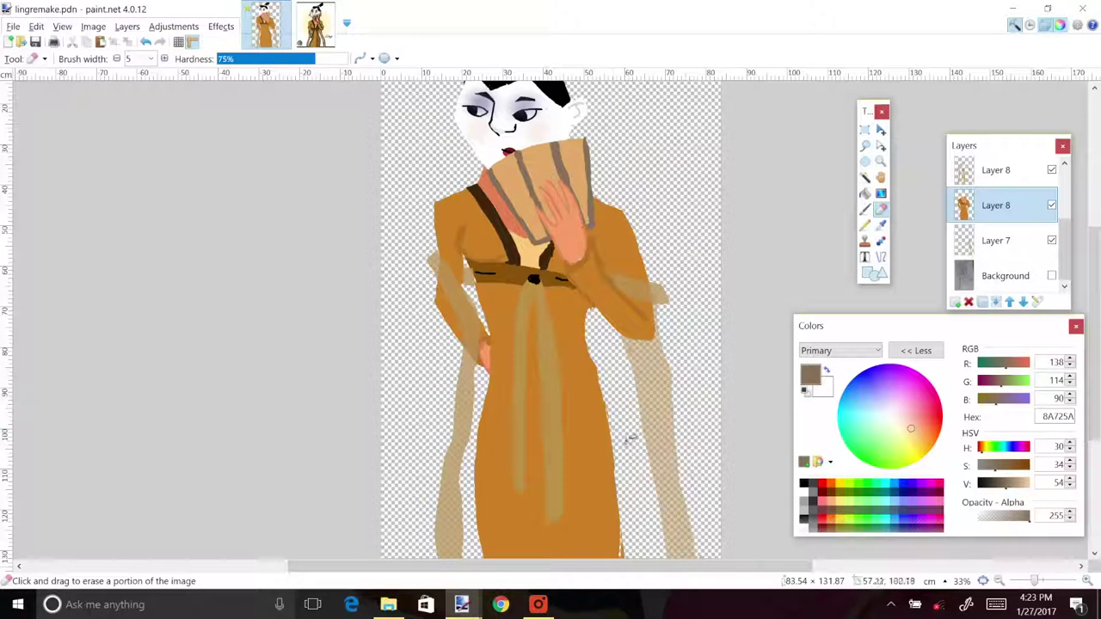
key("k")
left_click(569, 218)
key("b")
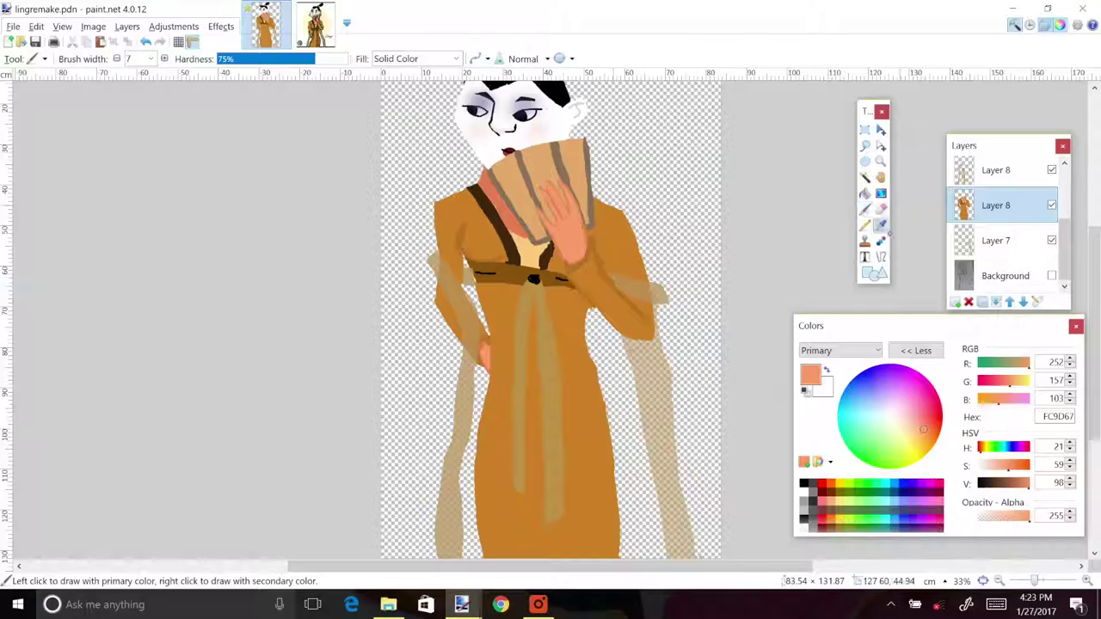
Sample the darker dress brown B77222 and repaint the fold shading on the raised arm's sleeve.
left_click(881, 224)
left_click(609, 269)
key("b")
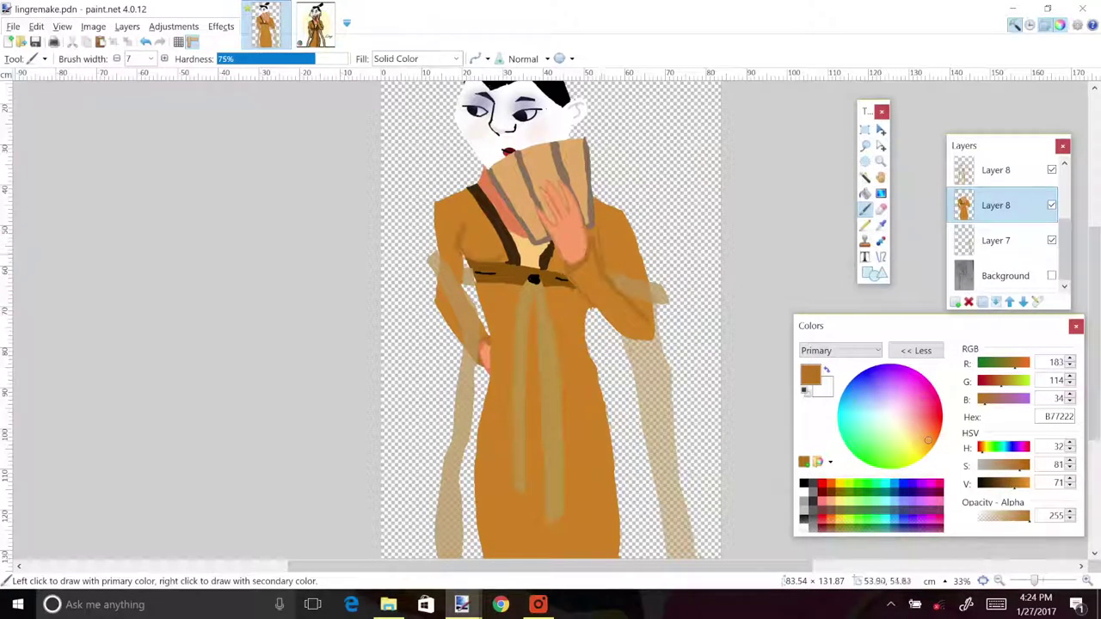
Set the brush width to 9 and touch up the waist sash with its sampled brown 8C530C.
left_click(164, 59)
left_click(164, 59)
key("k")
left_click(484, 274)
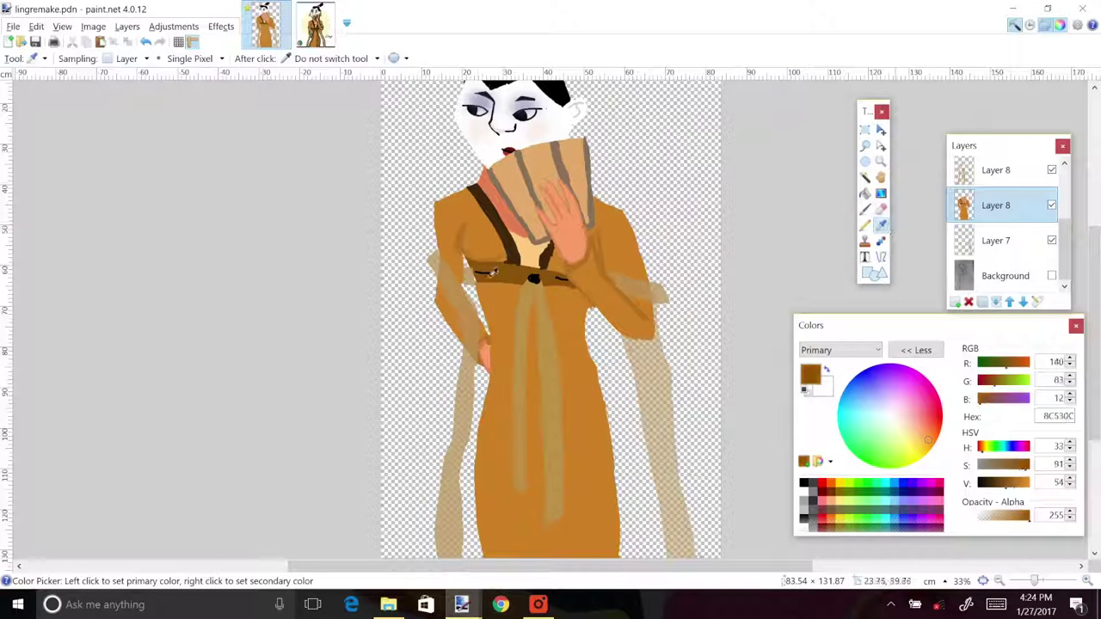
key("b")
On the ribbon layer, lasso the small ribbon piece beside the waist, shift it slightly with Move Selected Pixels, and deselect.
left_click(996, 172)
left_click(881, 209)
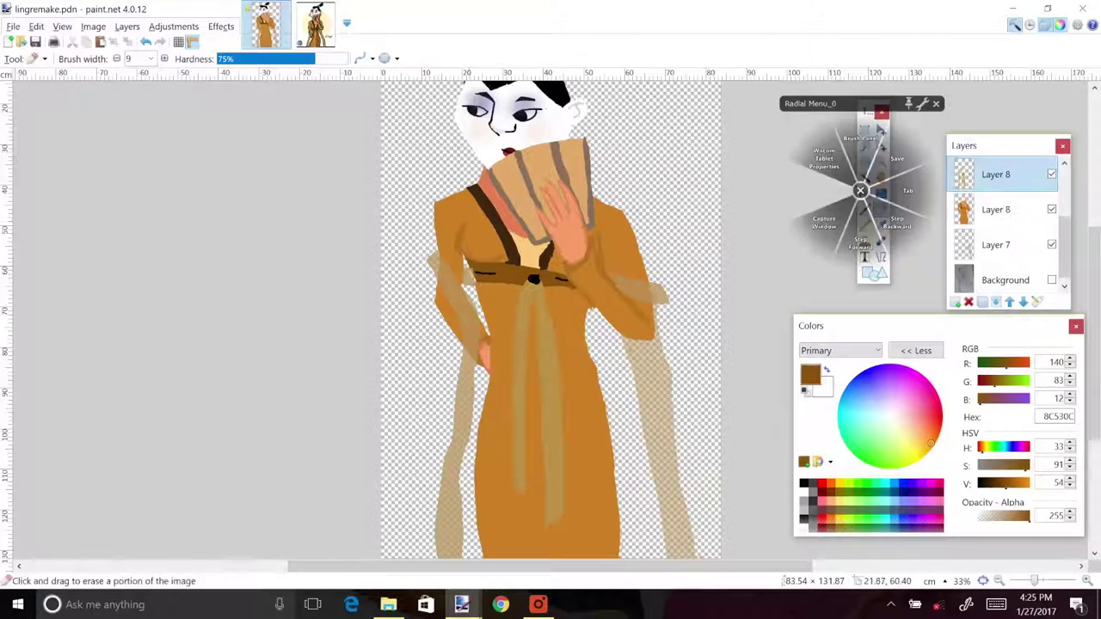
left_click(936, 104)
left_click(866, 146)
mouse_move(468, 267)
left_mouse_down()
mouse_move(472, 286)
mouse_move(470, 264)
mouse_move(478, 276)
left_mouse_up()
left_click(146, 42)
left_click(881, 130)
left_click_drag(465, 276, 477, 295)
key("ctrl+d")
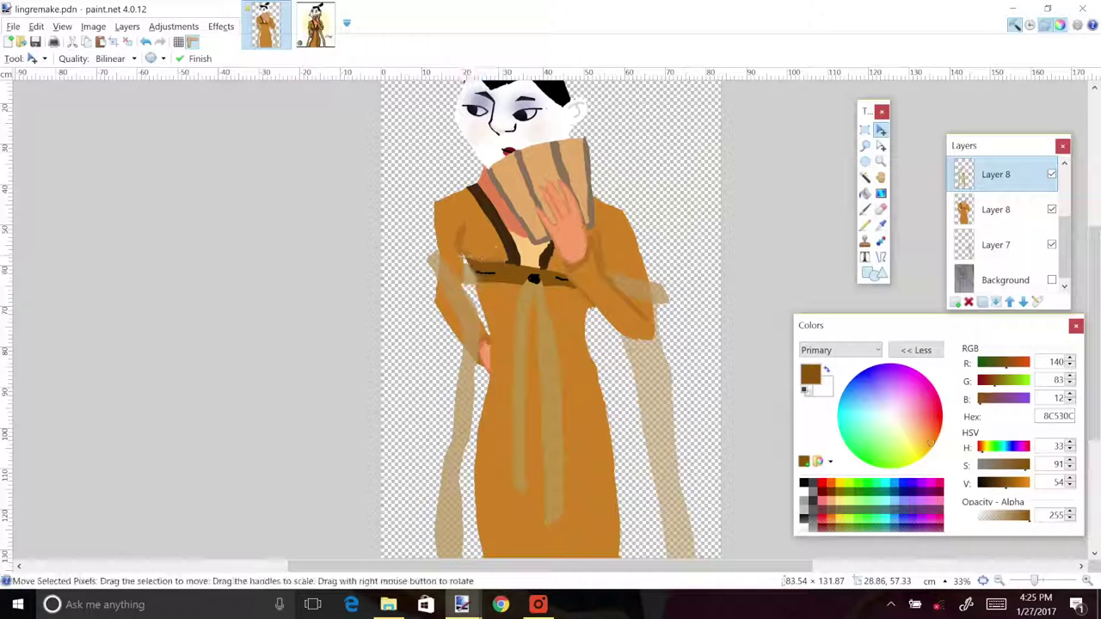
Clean up the ribbon beside the waist with the Eraser and repaint it with its sampled tan at opacity 208.
left_click(881, 209)
left_click(881, 225)
left_click(474, 280)
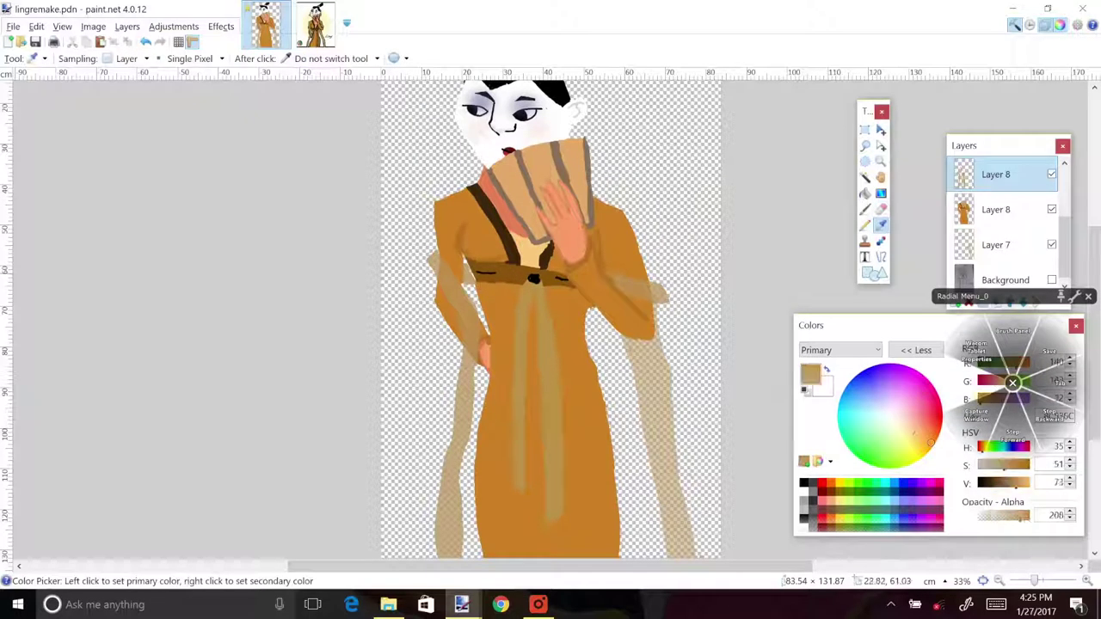
left_click(865, 210)
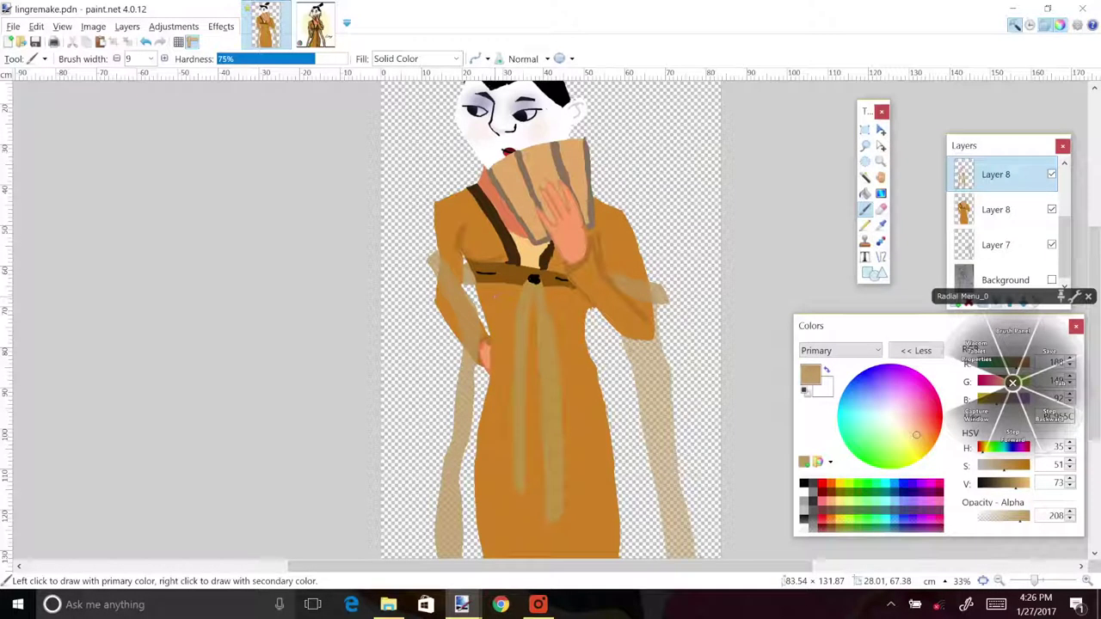
Move the layer list aside and merge the ribbon, head and dress layers down into the Layer 7 above Background.
left_click_drag(1008, 146, 977, 114)
left_click(964, 271)
left_click(984, 142)
left_click(964, 270)
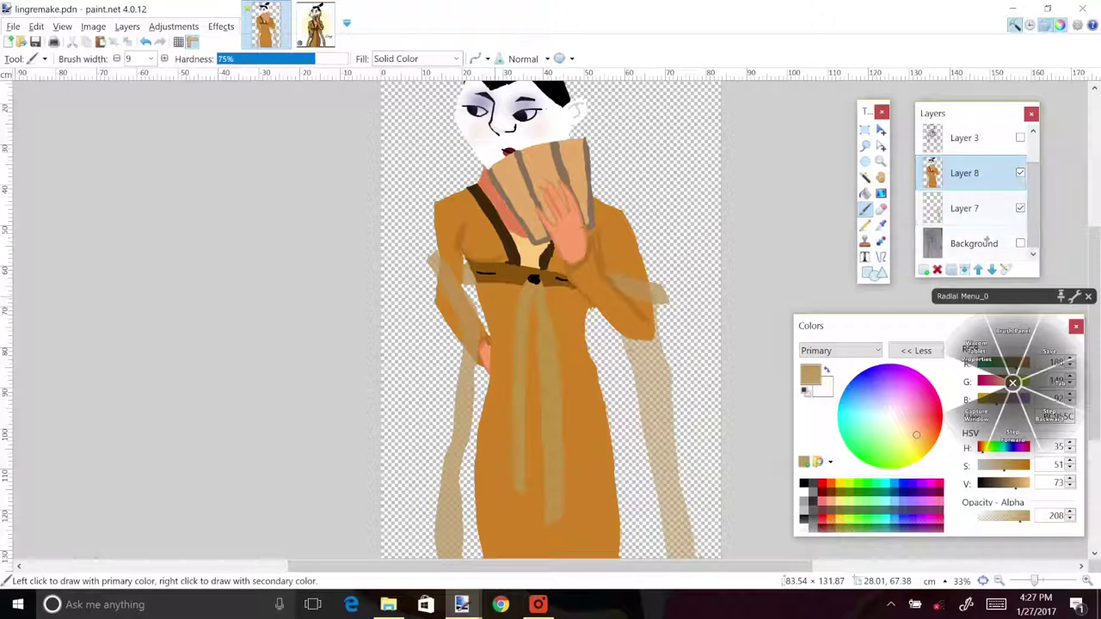
left_click(964, 270)
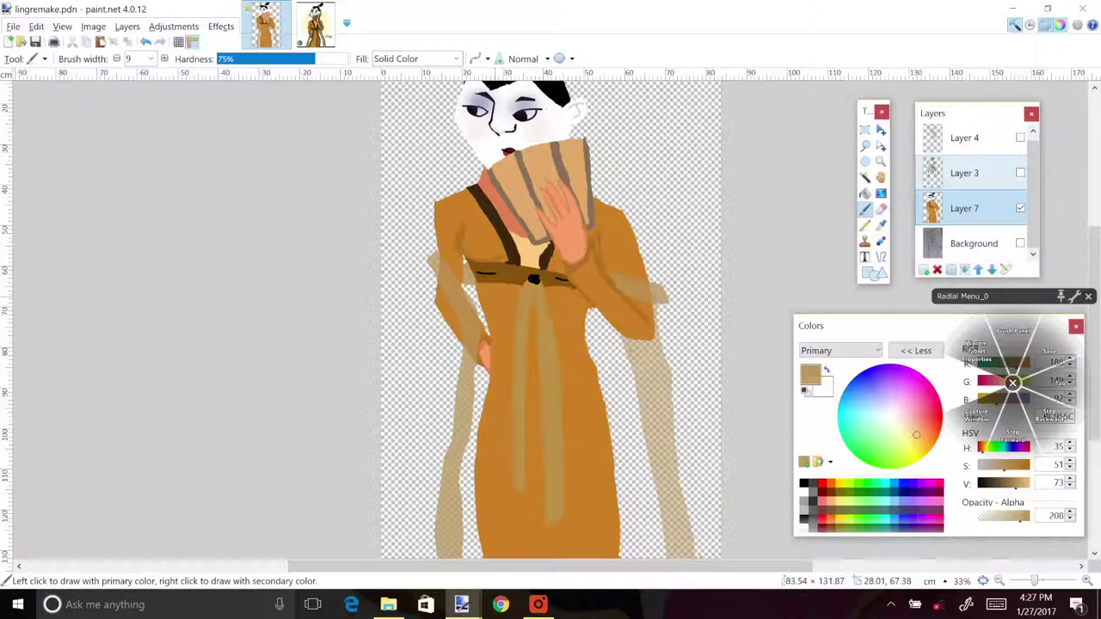